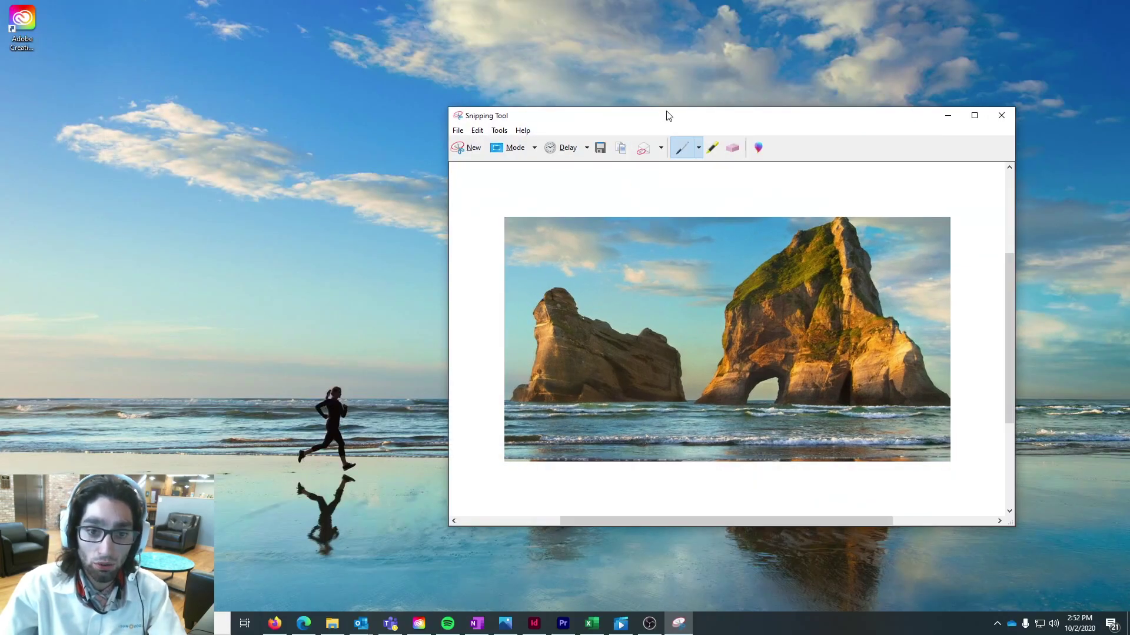
# Step: Set the snip mode to Free-form Snip and capture a free-form outline around the running figure on the wallpaper
pyautogui.moveTo(674, 117); pyautogui.dragTo(556, 71)
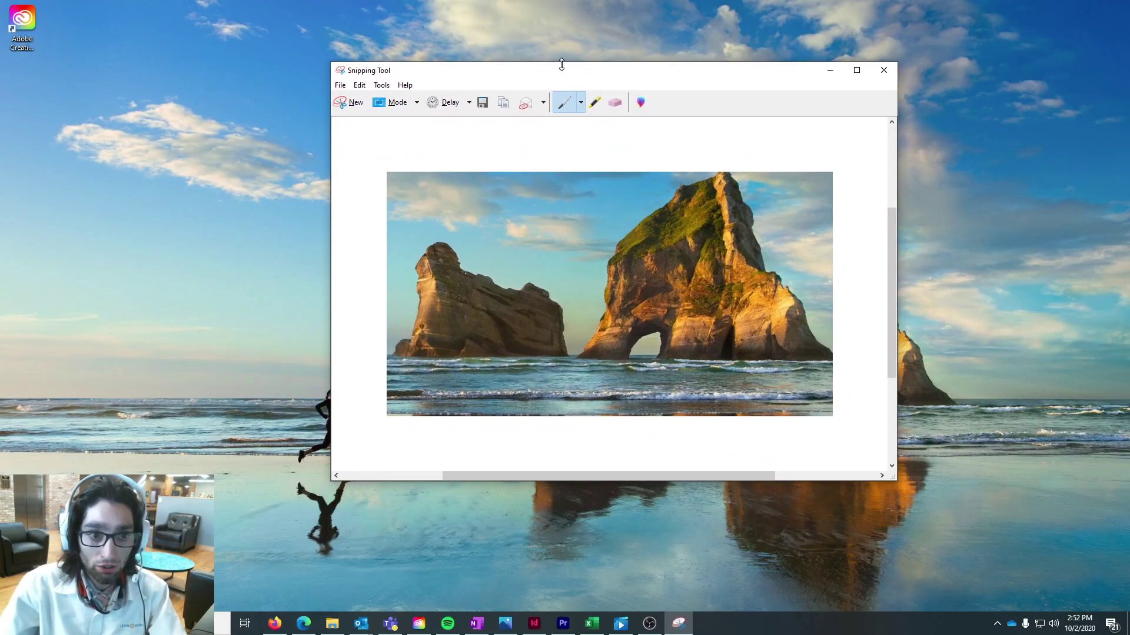
pyautogui.moveTo(557, 75); pyautogui.dragTo(625, 95)
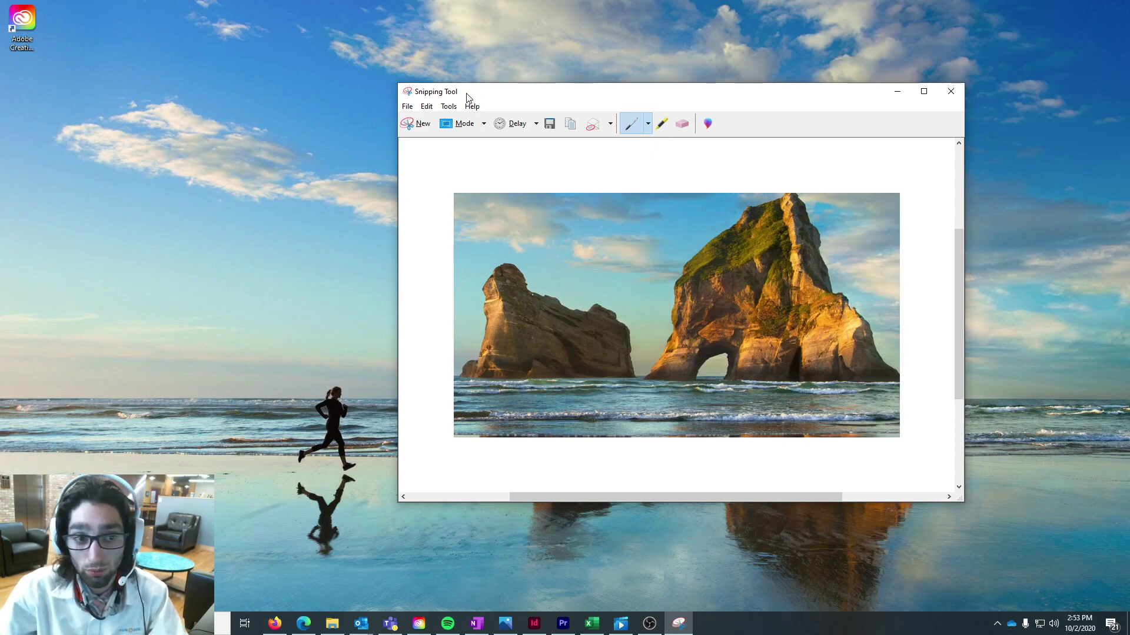
pyautogui.click(482, 125)
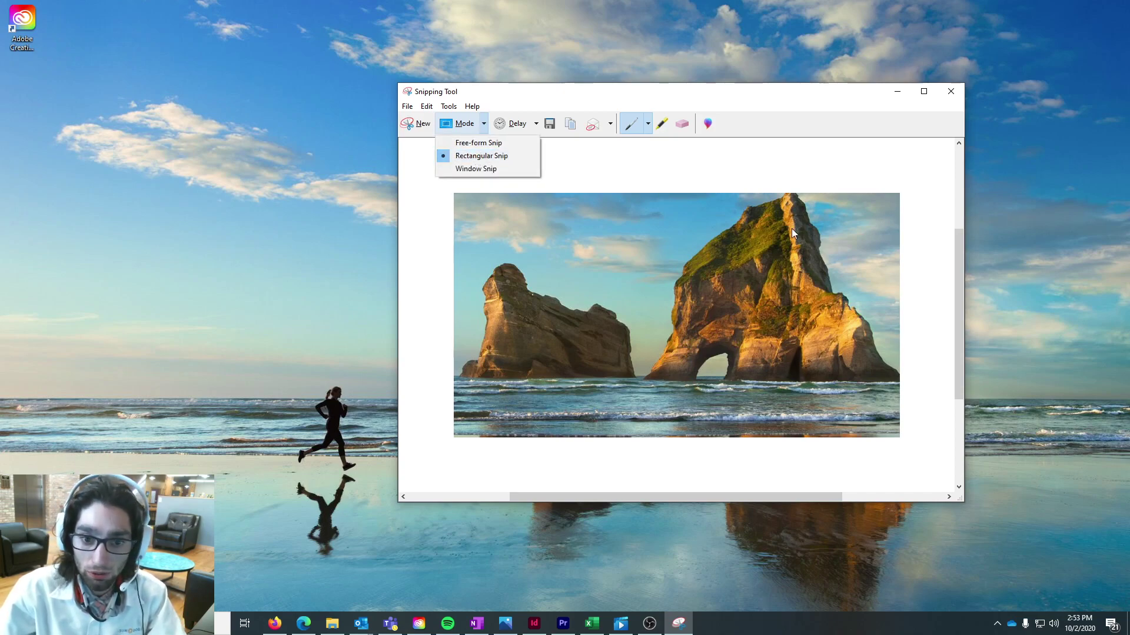
pyautogui.click(471, 142)
pyautogui.moveTo(461, 93); pyautogui.dragTo(182, 18)
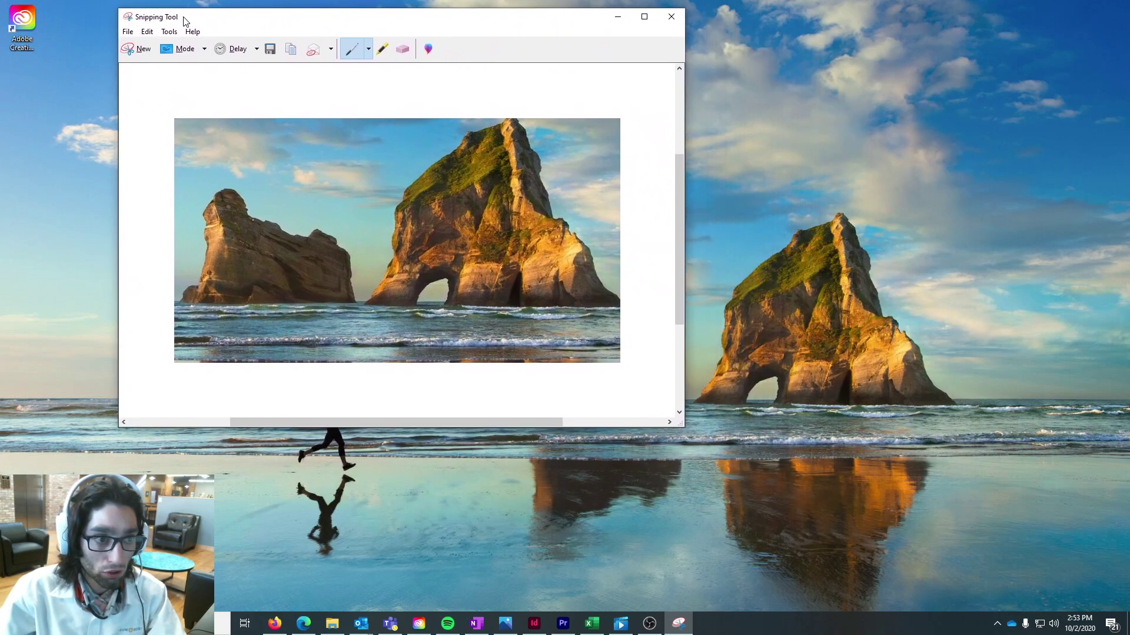
pyautogui.click(132, 49)
pyautogui.moveTo(342, 387)
pyautogui.mouseDown()
pyautogui.moveTo(356, 470)
pyautogui.moveTo(291, 467)
pyautogui.moveTo(315, 442)
pyautogui.moveTo(313, 400)
pyautogui.moveTo(329, 380)
pyautogui.moveTo(346, 393)
pyautogui.mouseUp()
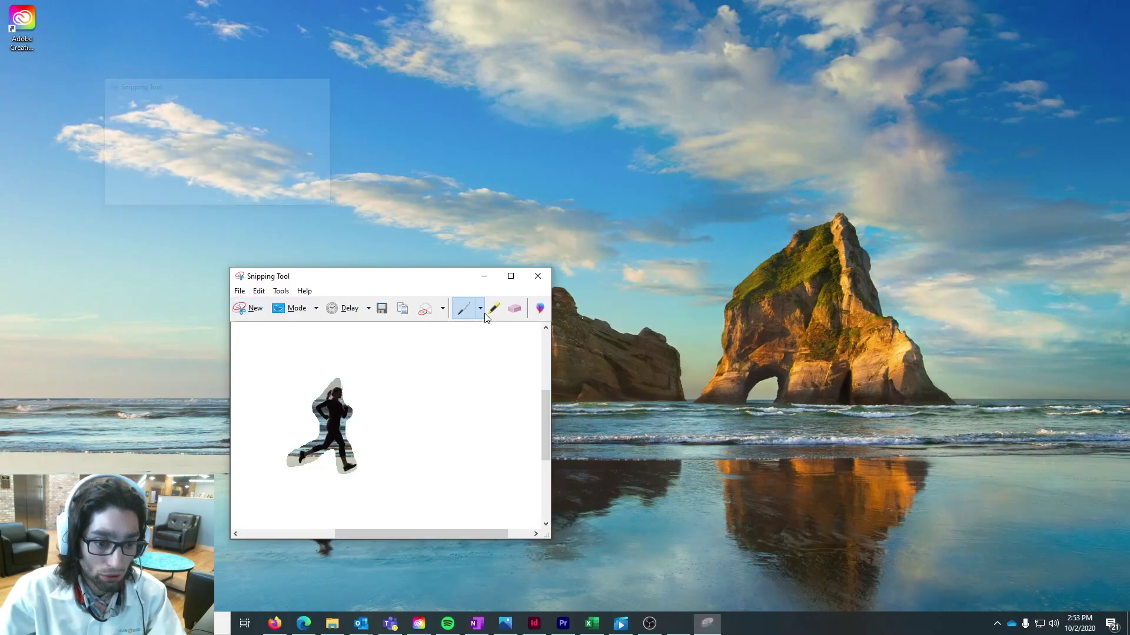
# Step: Switch the snip mode to Window Snip and start a new snip
pyautogui.moveTo(371, 282); pyautogui.dragTo(541, 179)
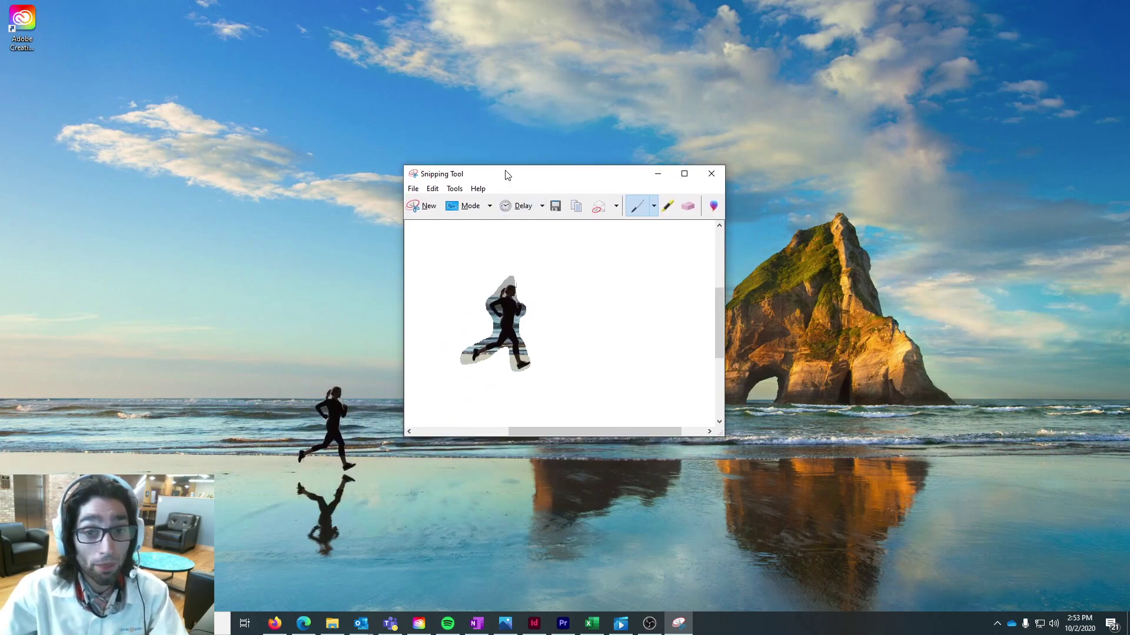
pyautogui.moveTo(506, 177); pyautogui.dragTo(476, 105)
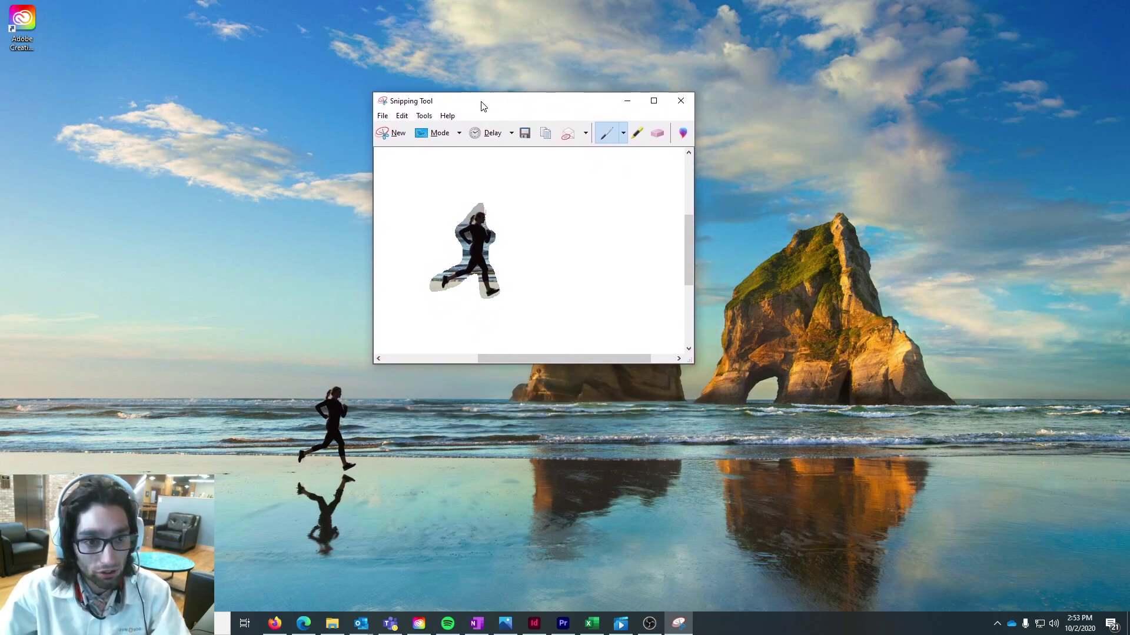
pyautogui.click(459, 133)
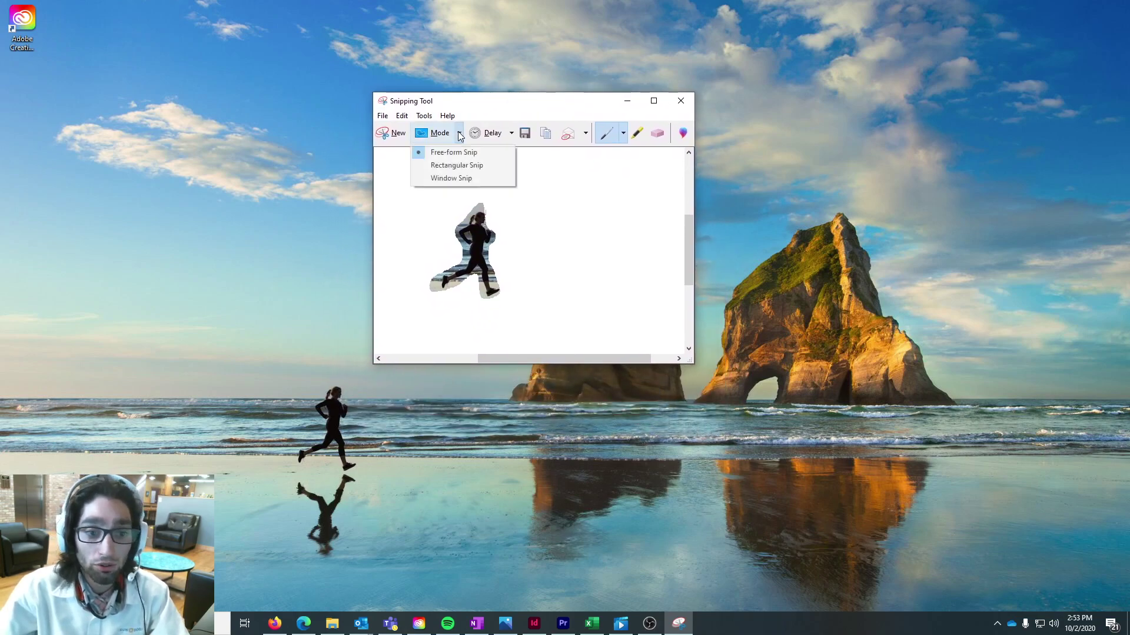
pyautogui.click(457, 178)
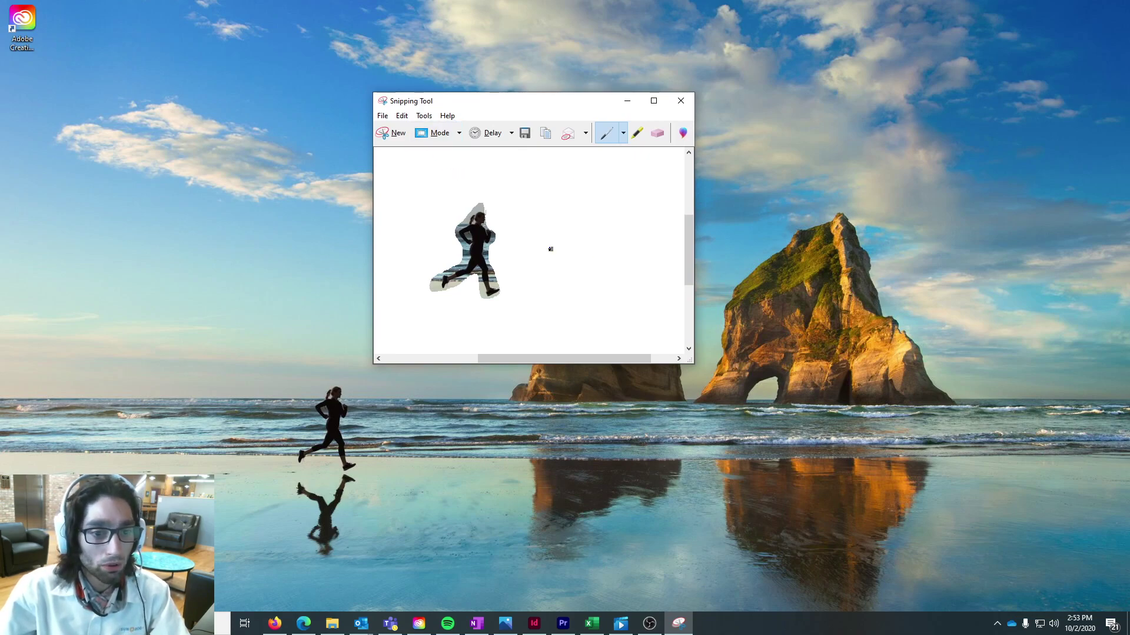
pyautogui.moveTo(461, 103); pyautogui.dragTo(237, 57)
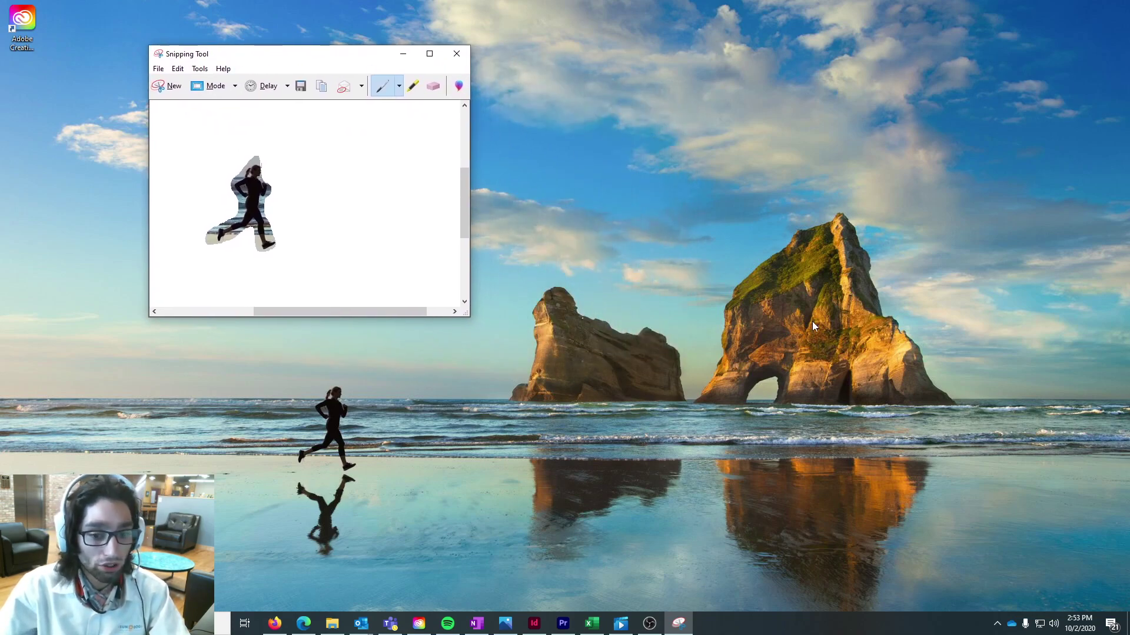
pyautogui.click(169, 86)
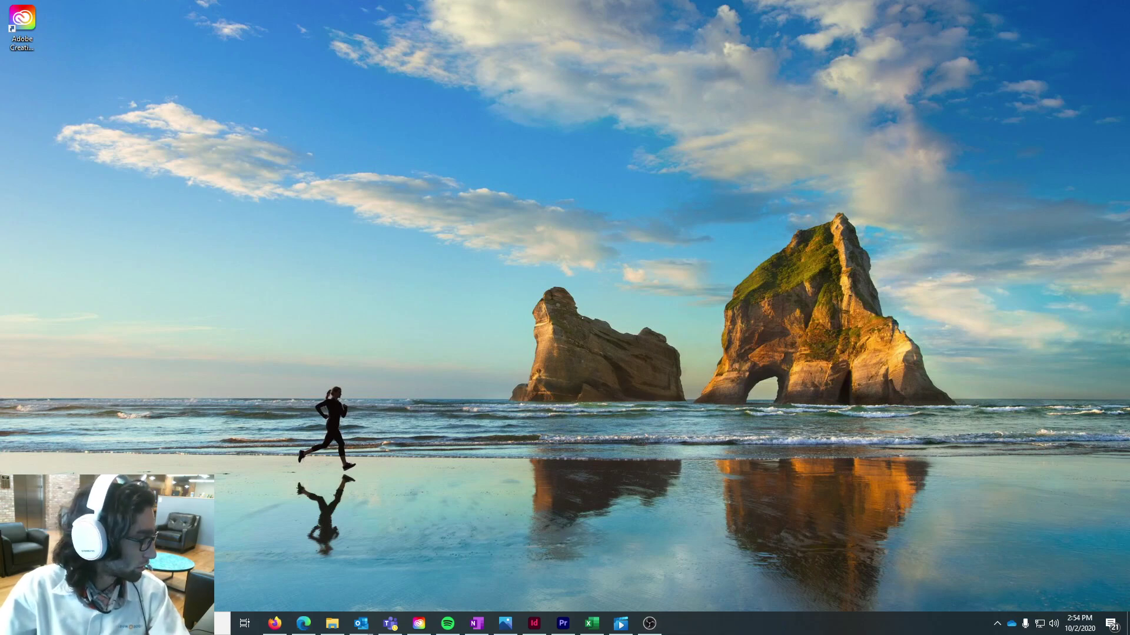
# Step: Reopen Snipping Tool and capture the other monitor's entire desktop with a window snip, checking the captured image
pyautogui.press('super')
pyautogui.write('snip')
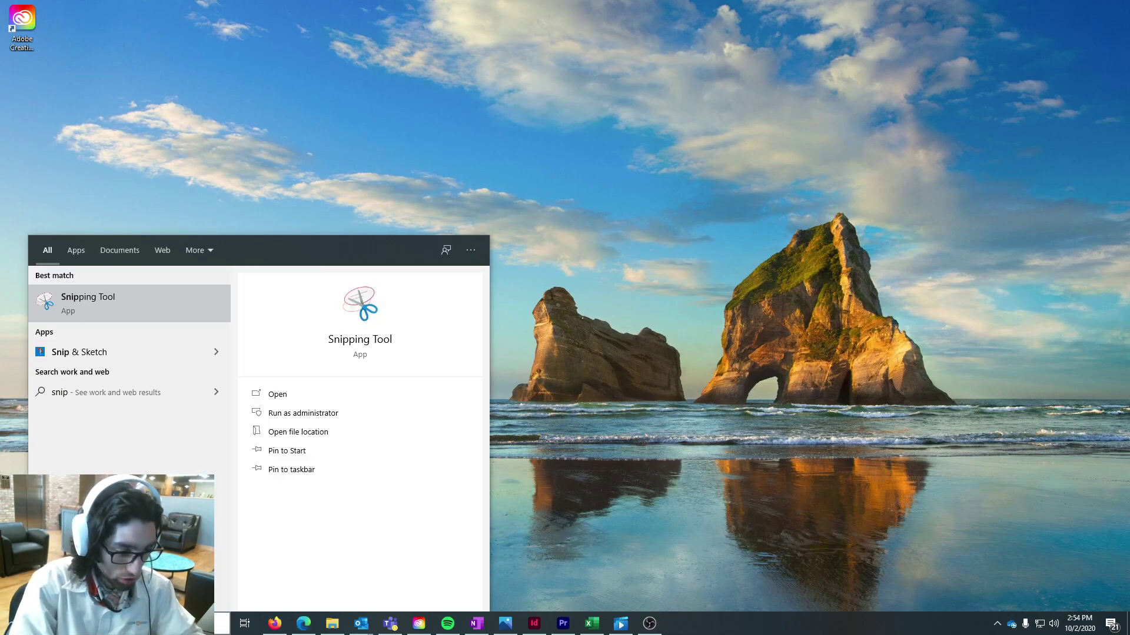
pyautogui.press('Return')
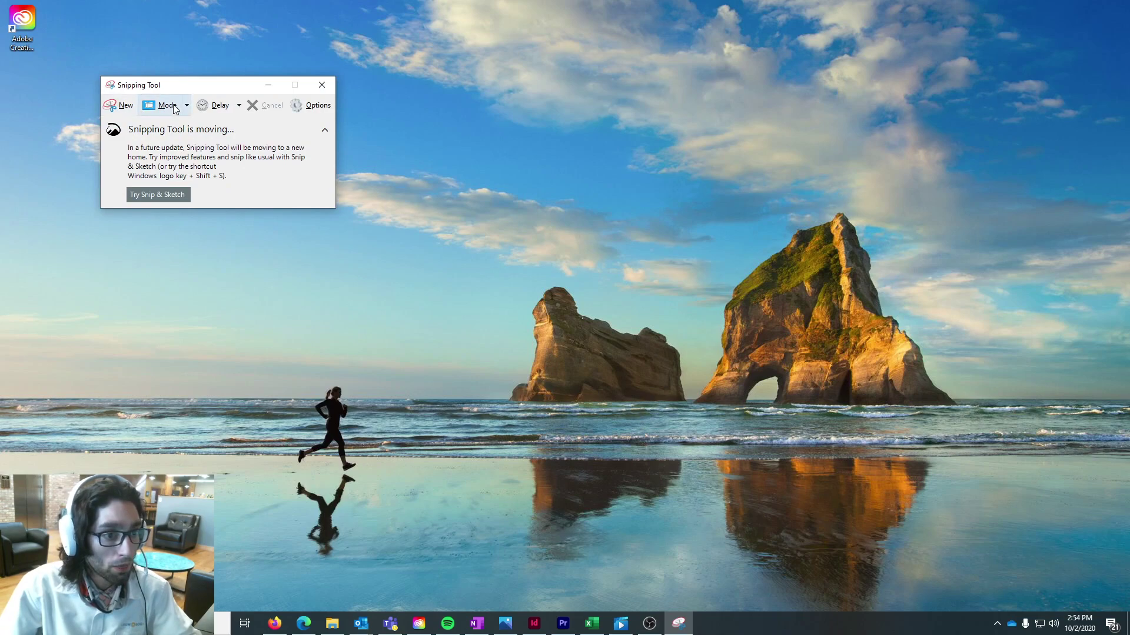
pyautogui.click(175, 109)
pyautogui.click(124, 111)
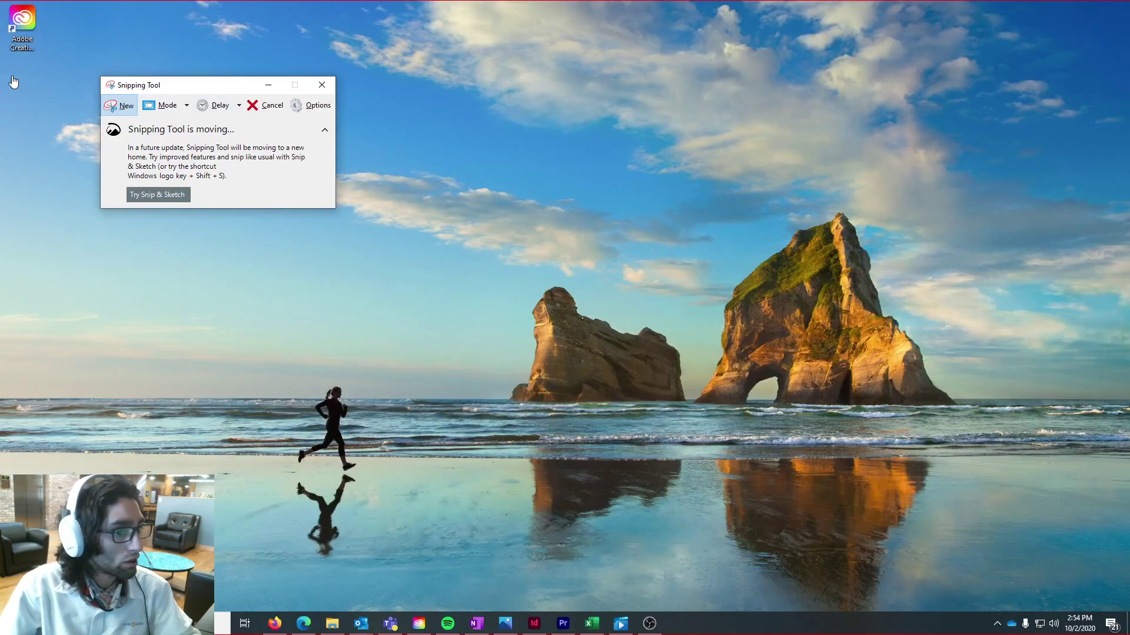
pyautogui.click(62, 126)
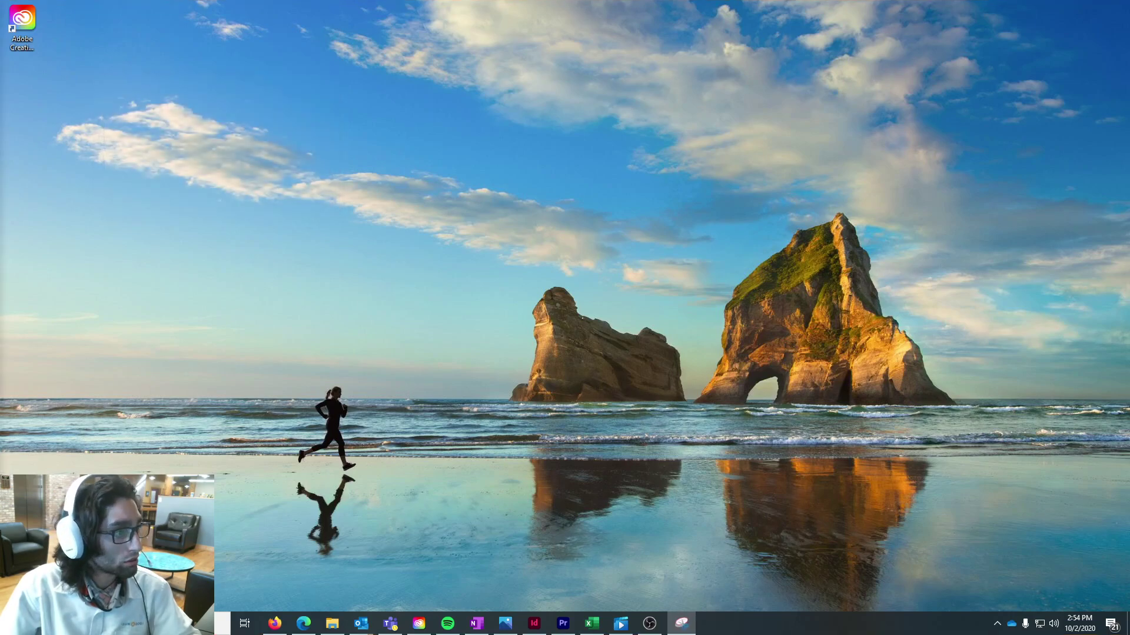
pyautogui.moveTo(0, 10); pyautogui.dragTo(679, 12)
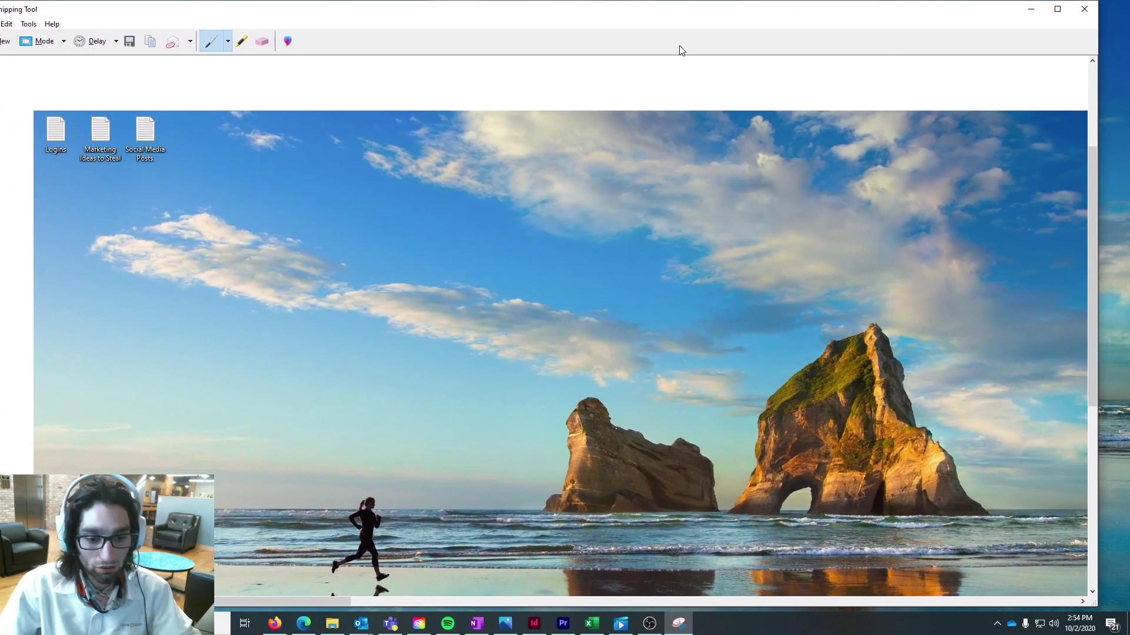
pyautogui.scroll(-2, 708, 236)
pyautogui.scroll(-4, 708, 236)
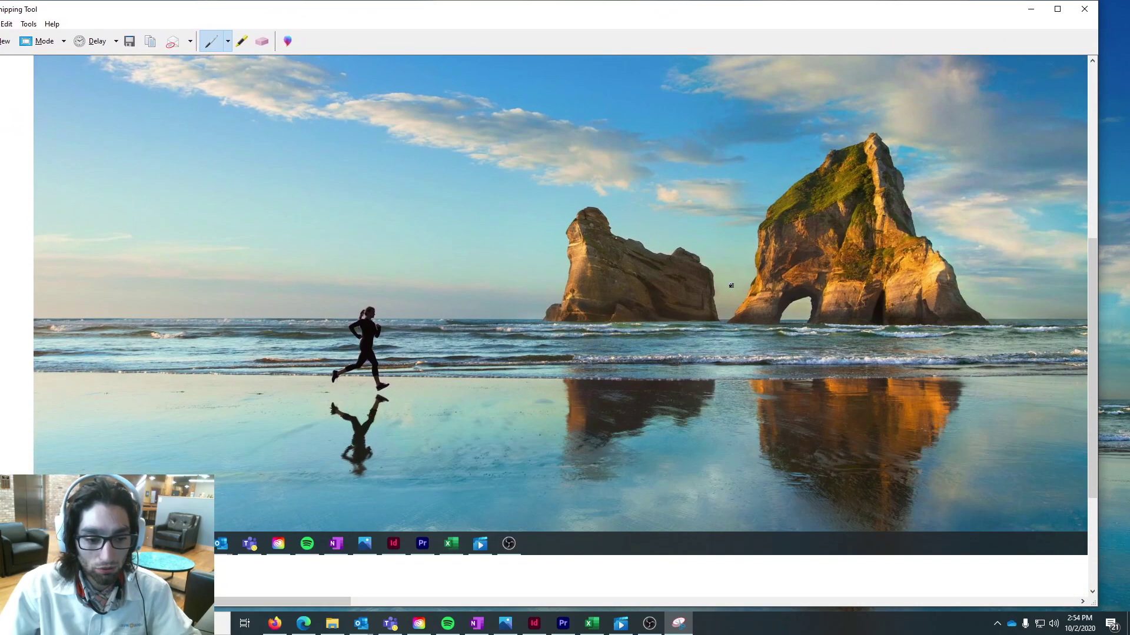
pyautogui.scroll(1, 583, 119)
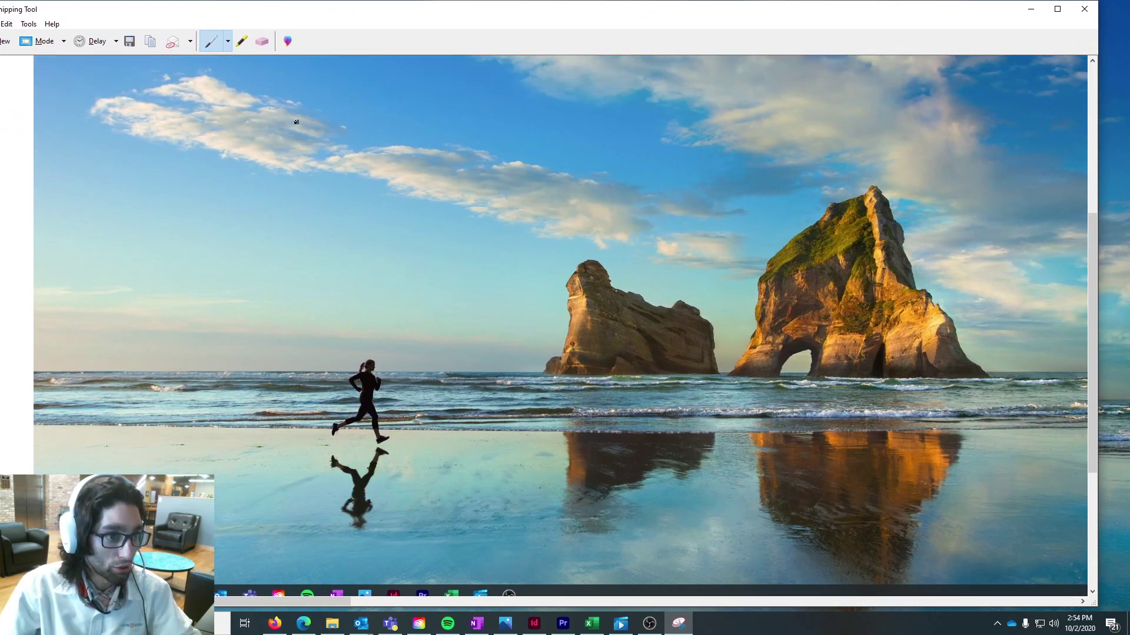
# Step: Set the snip mode to Rectangular Snip and the snip delay to 3 seconds
pyautogui.moveTo(616, 21); pyautogui.dragTo(634, 23)
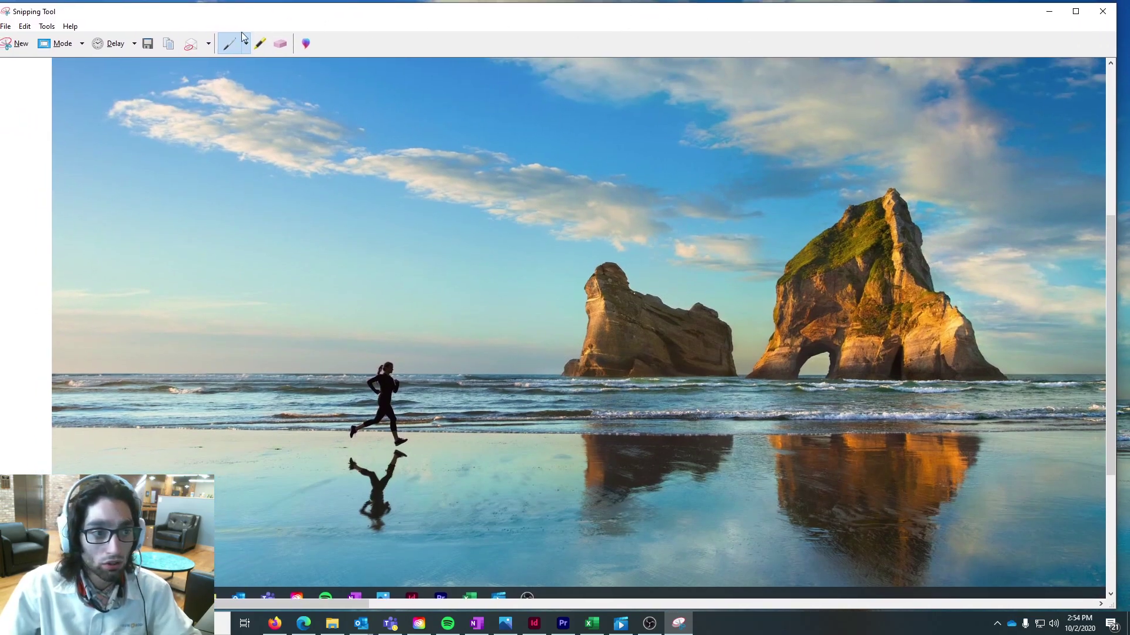
pyautogui.click(82, 43)
pyautogui.click(74, 75)
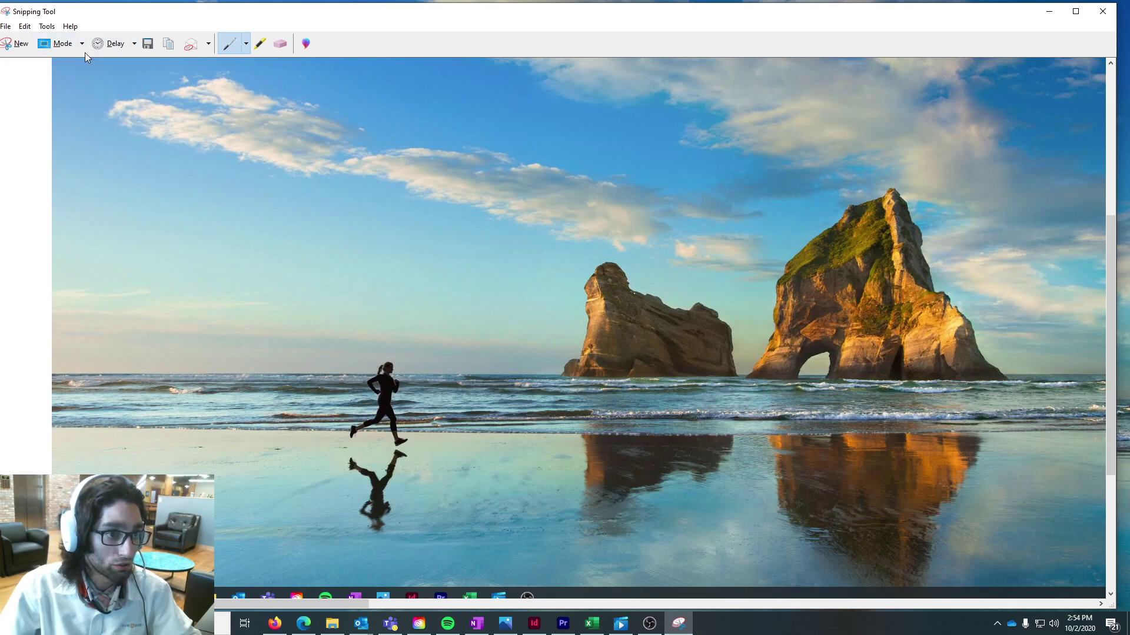
pyautogui.moveTo(100, 17); pyautogui.dragTo(108, 23)
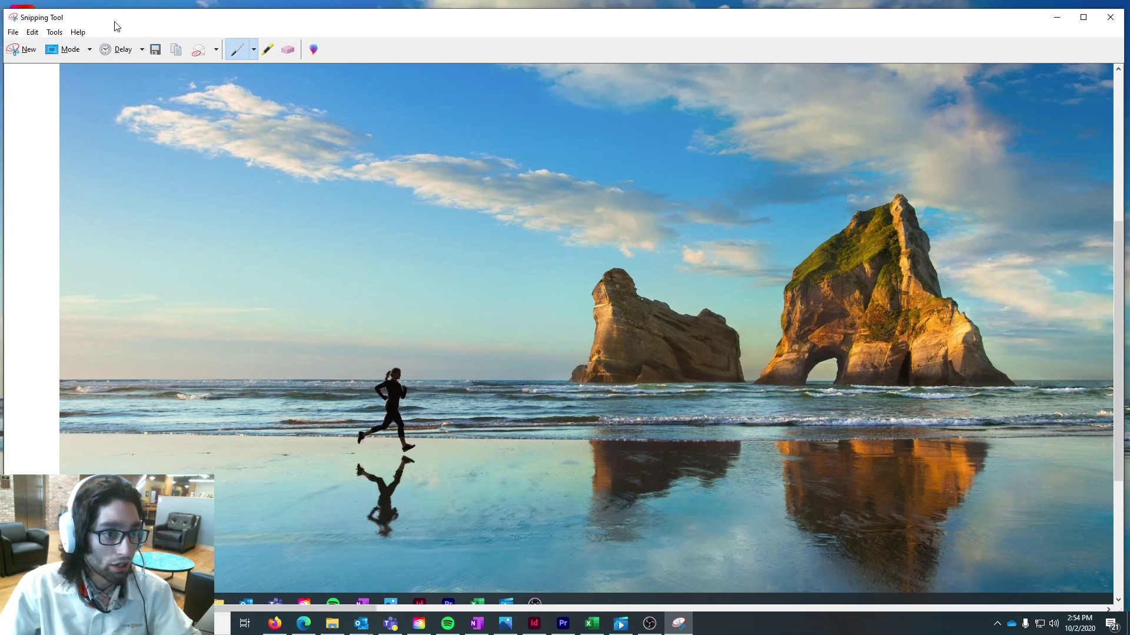
pyautogui.click(141, 49)
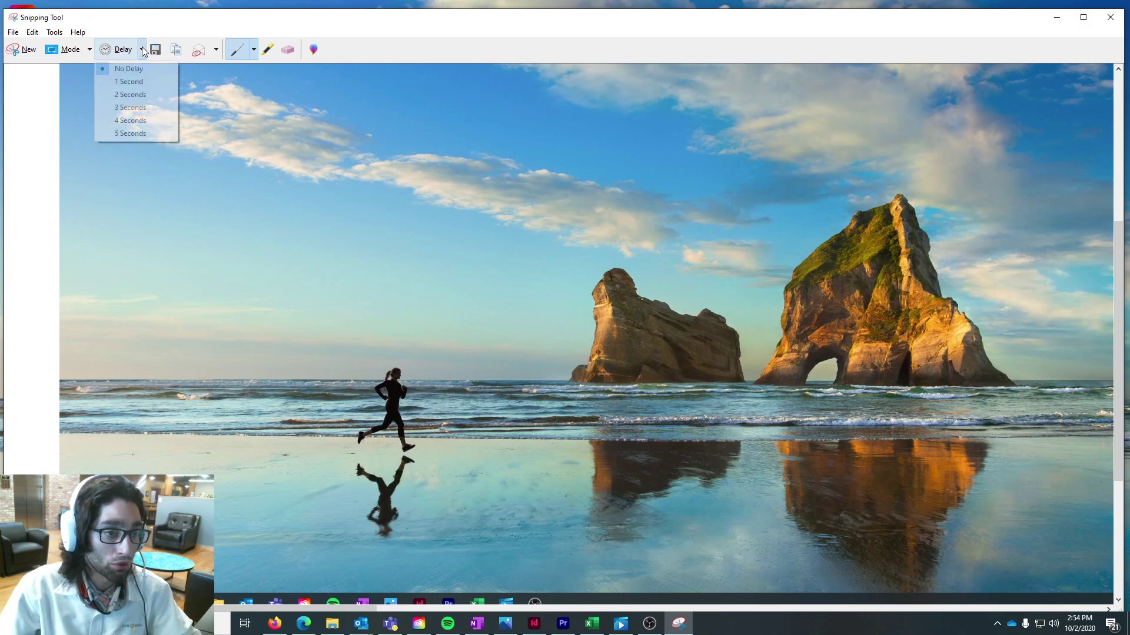
pyautogui.click(132, 107)
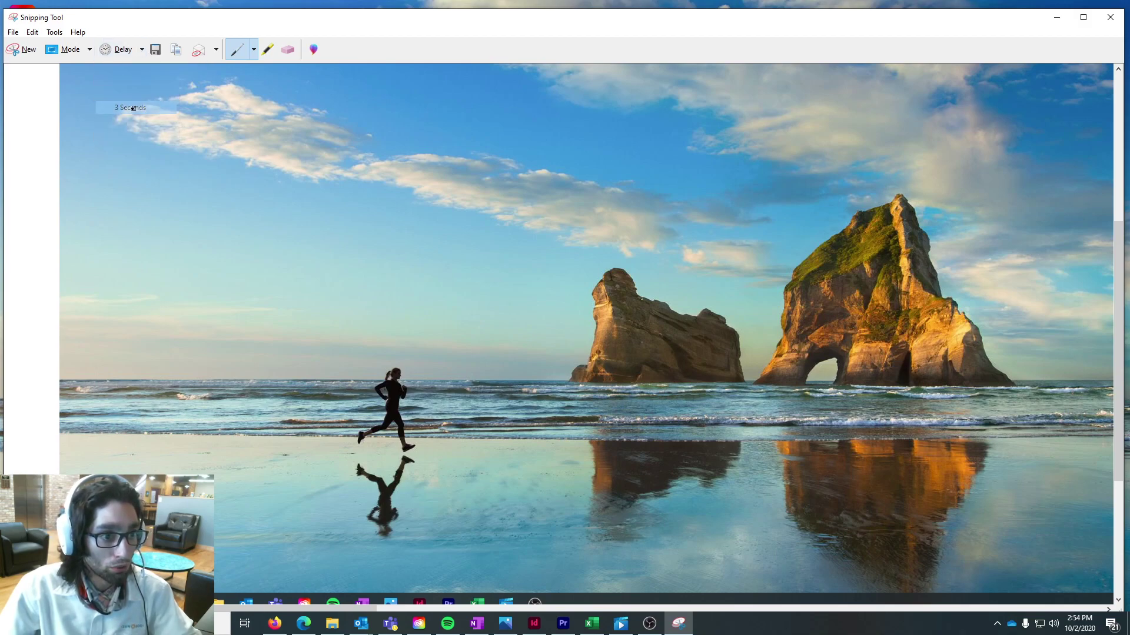
# Step: Start a delayed snip, expand the hidden system tray icons during the delay, and capture their pop-up with a rectangle
pyautogui.moveTo(245, 21); pyautogui.dragTo(277, 22)
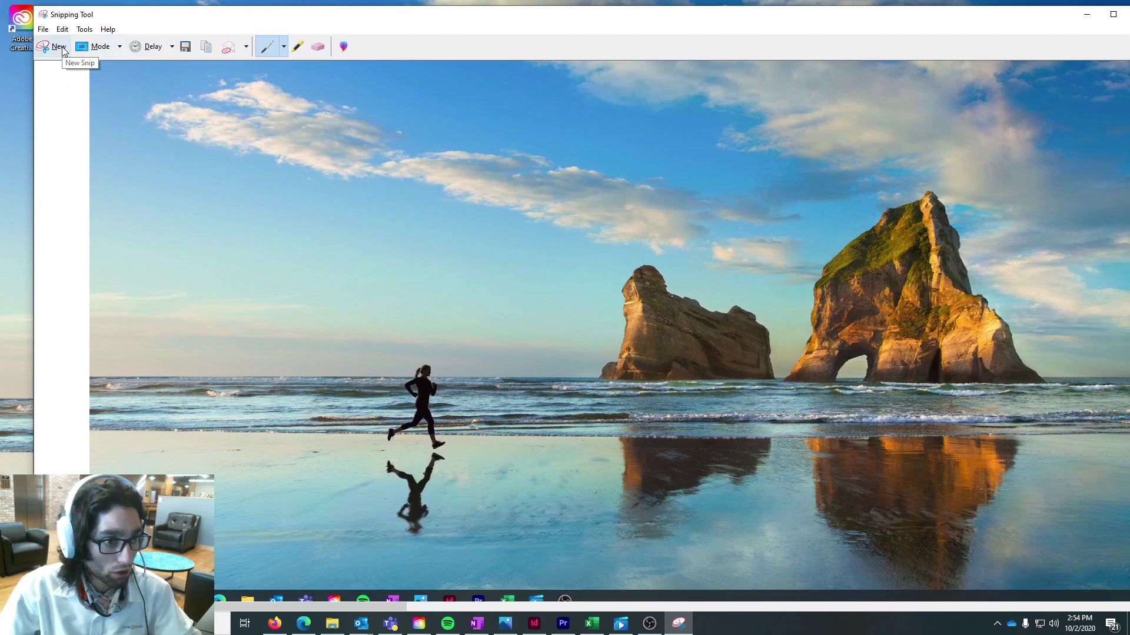
pyautogui.click(171, 47)
pyautogui.click(171, 46)
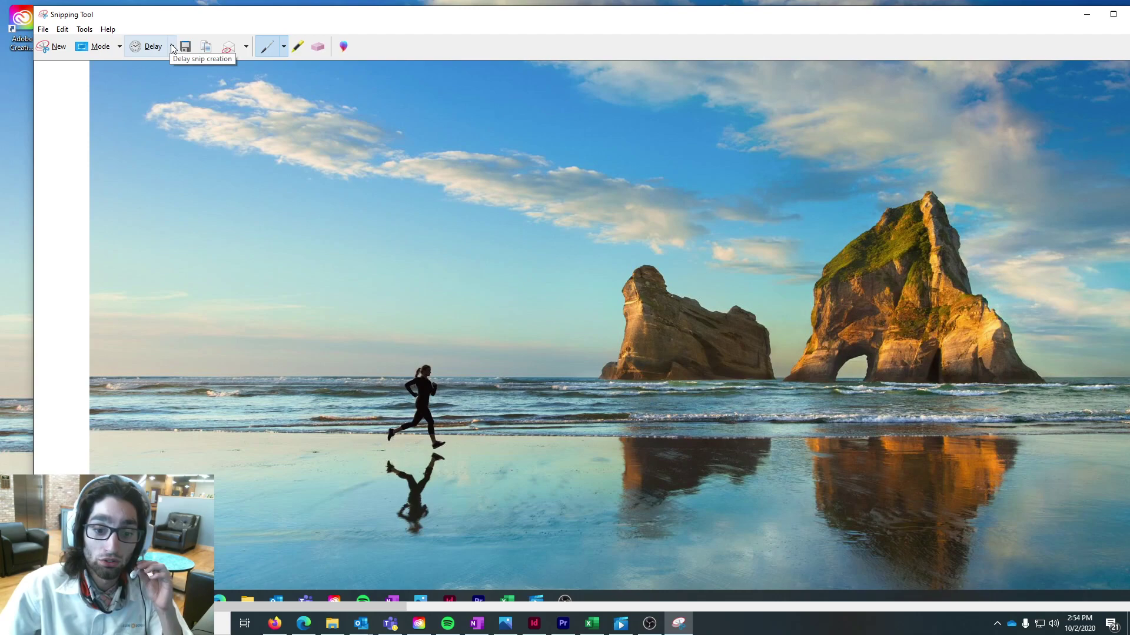
pyautogui.moveTo(412, 20)
pyautogui.mouseDown()
pyautogui.moveTo(363, 24)
pyautogui.moveTo(394, 16)
pyautogui.mouseUp()
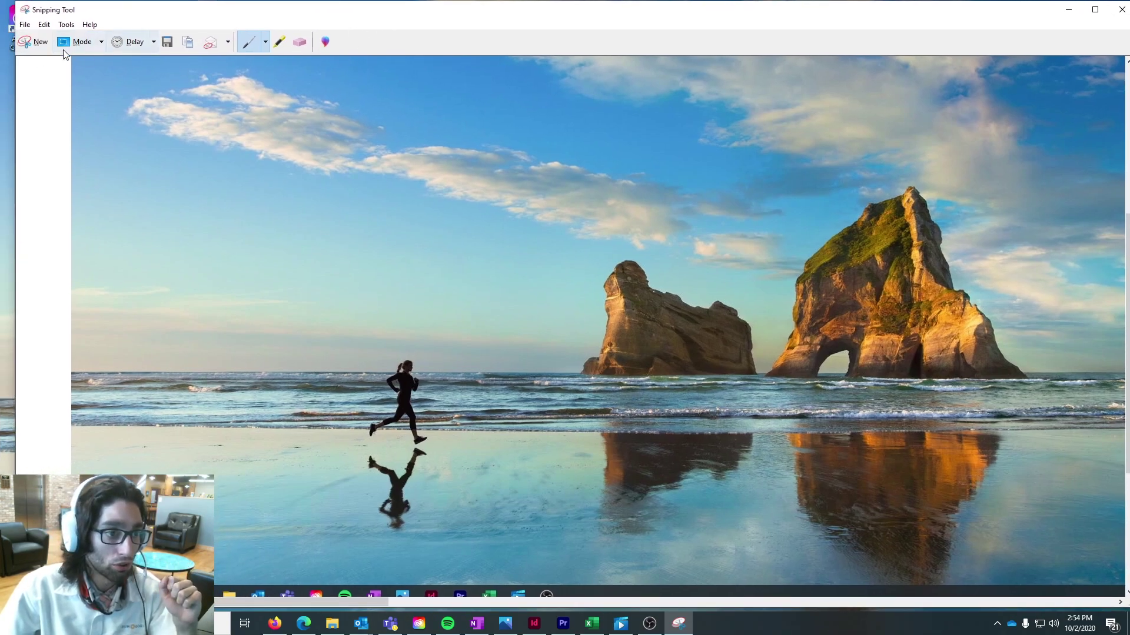
pyautogui.click(37, 46)
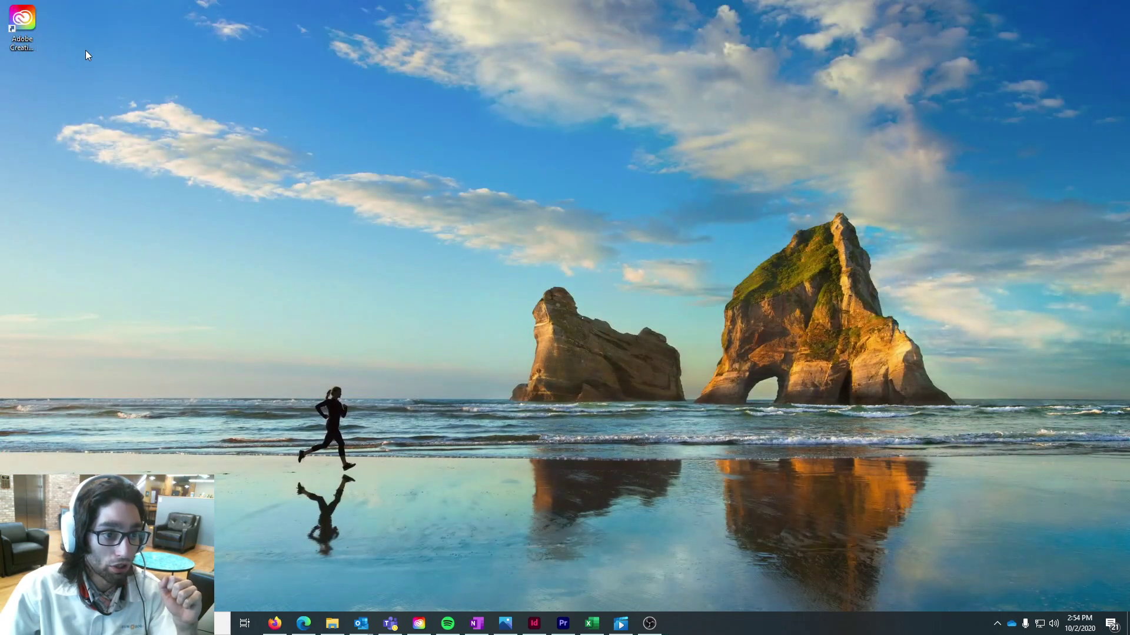
pyautogui.click(997, 623)
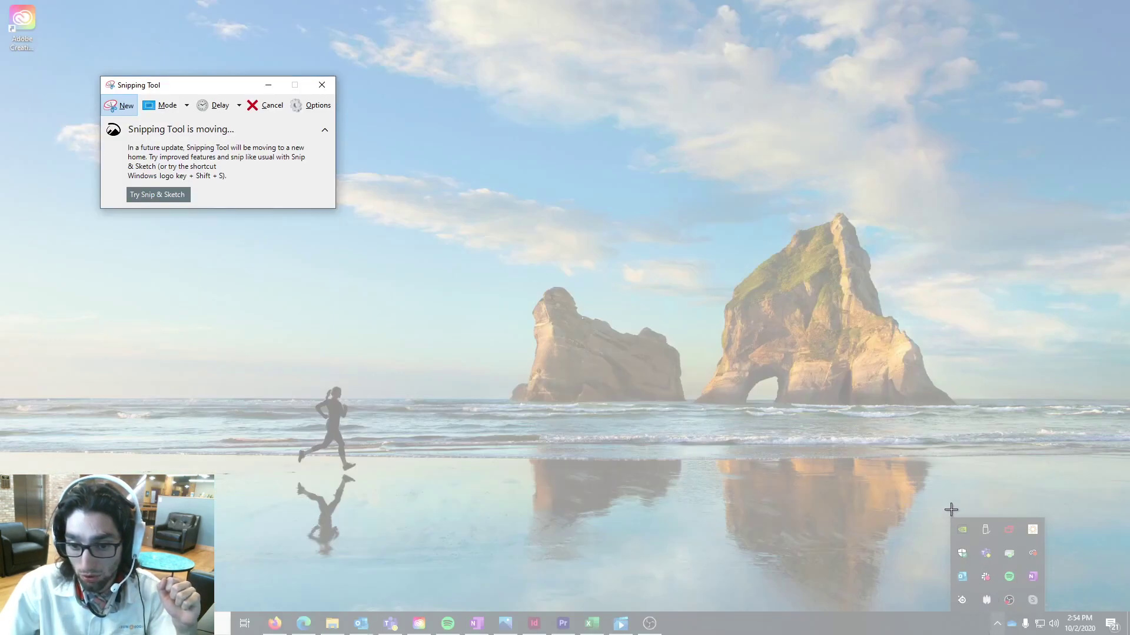
pyautogui.moveTo(949, 517); pyautogui.dragTo(1044, 610)
# Step: Set the snip delay to No Delay and try a new rectangular snip of the hidden tray icons
pyautogui.moveTo(892, 351); pyautogui.dragTo(398, 119)
pyautogui.click(442, 150)
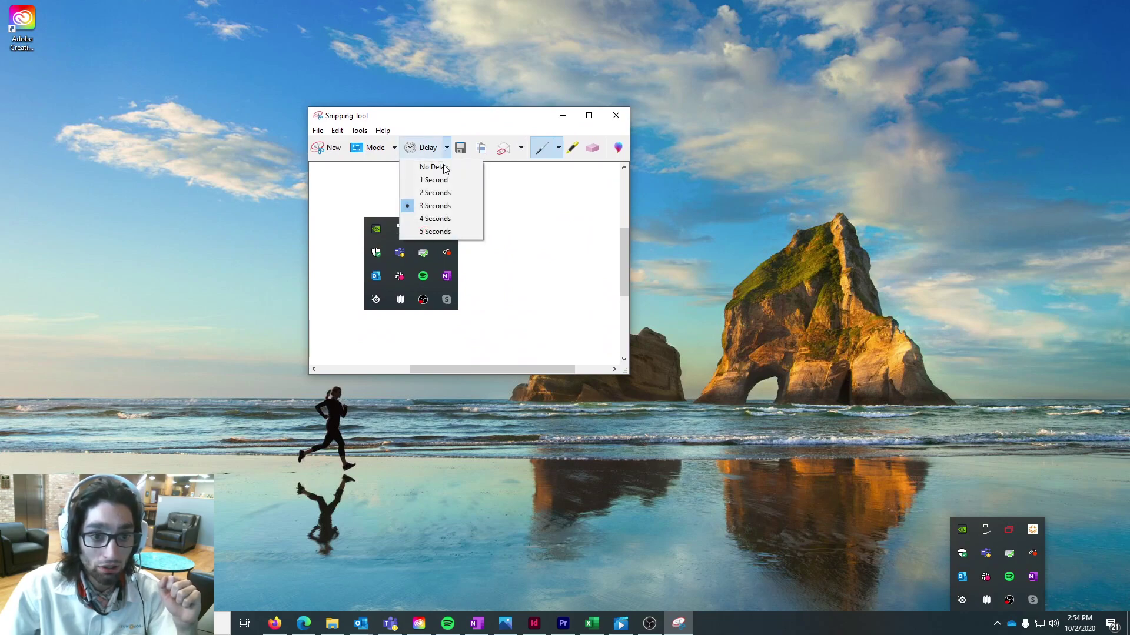
pyautogui.click(439, 168)
pyautogui.moveTo(403, 120); pyautogui.dragTo(353, 84)
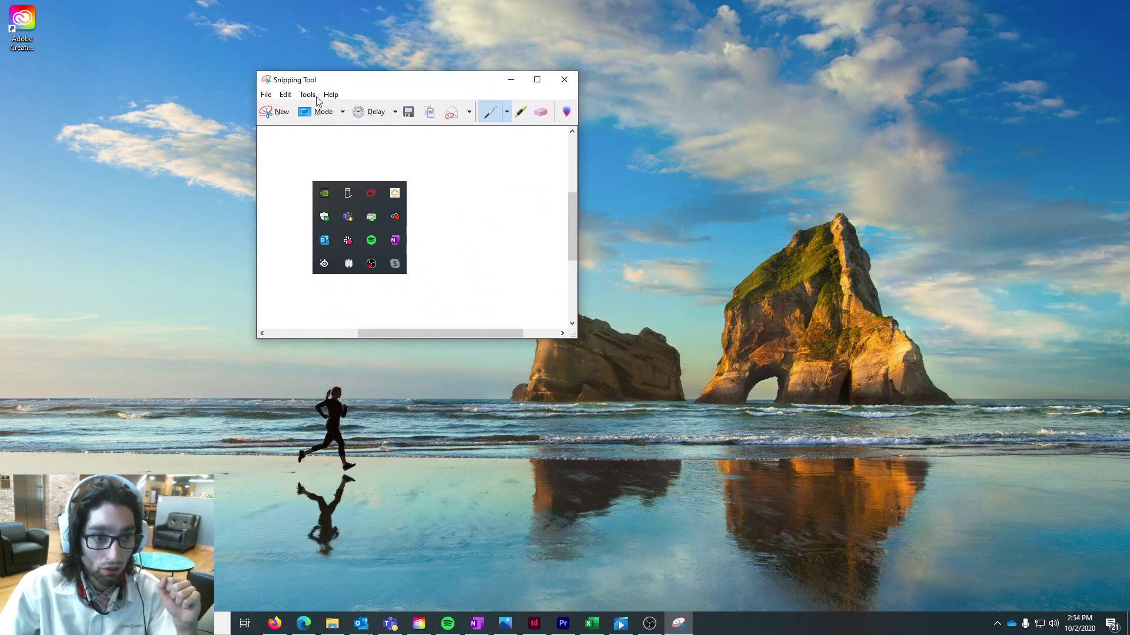
pyautogui.click(273, 113)
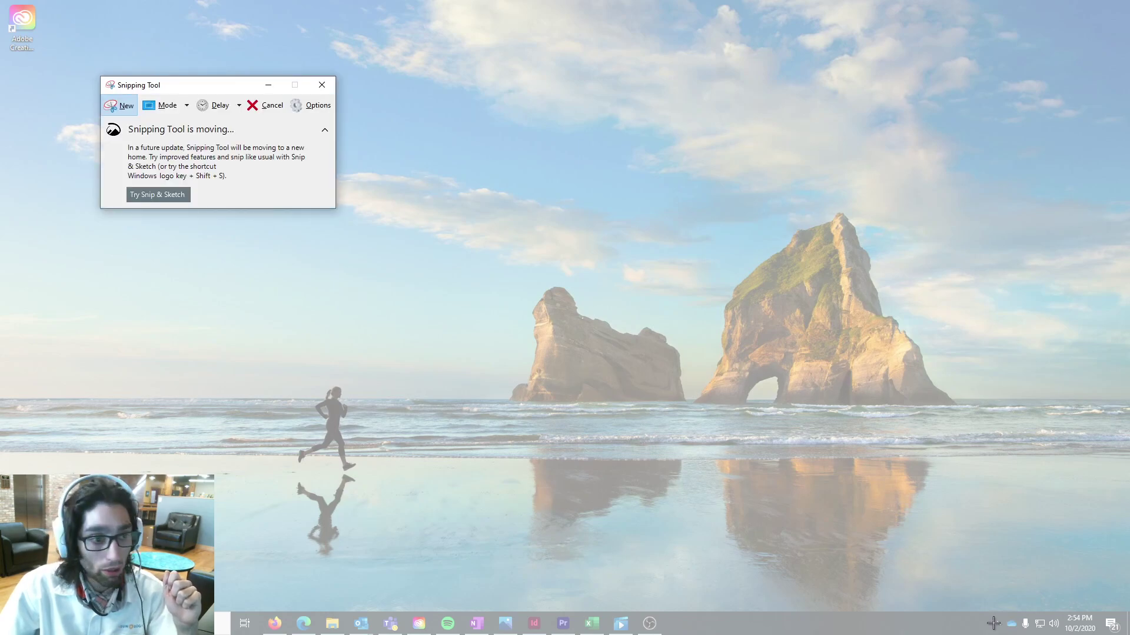
pyautogui.click(130, 106)
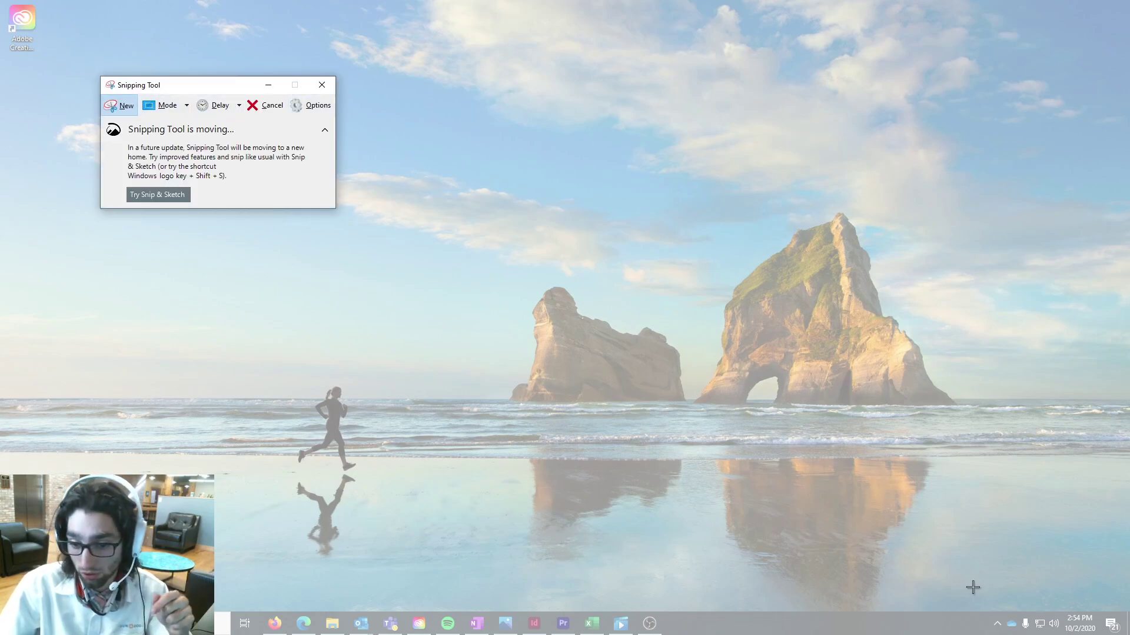
# Step: Turn the snip delay back on, and try expanding the hidden system tray icons for a delayed snip
pyautogui.click(239, 105)
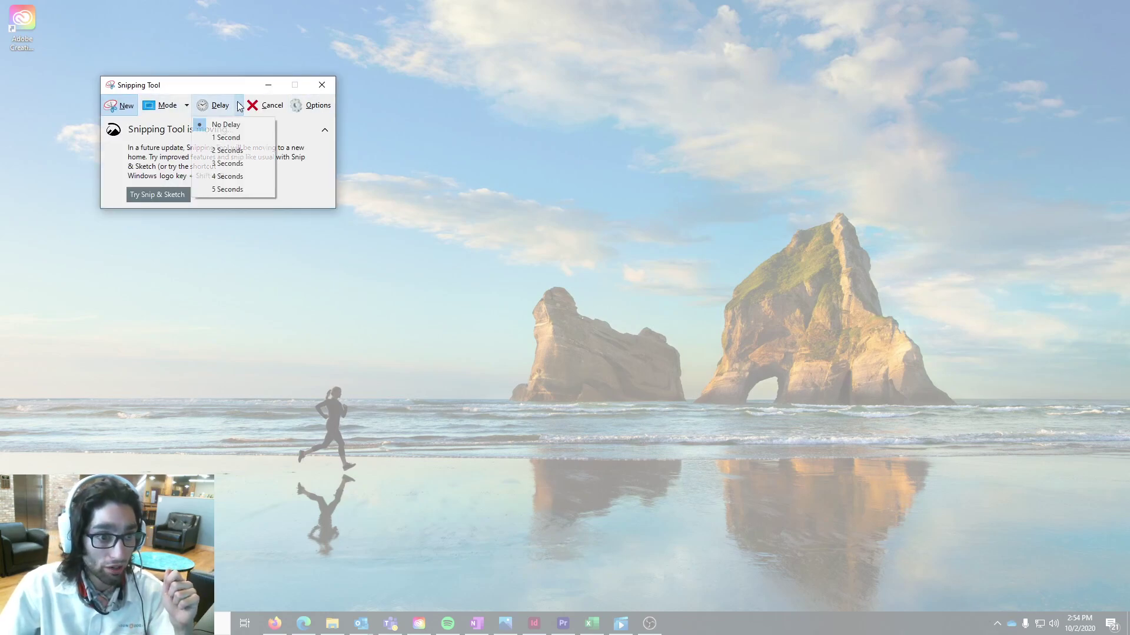
pyautogui.click(240, 157)
pyautogui.click(117, 106)
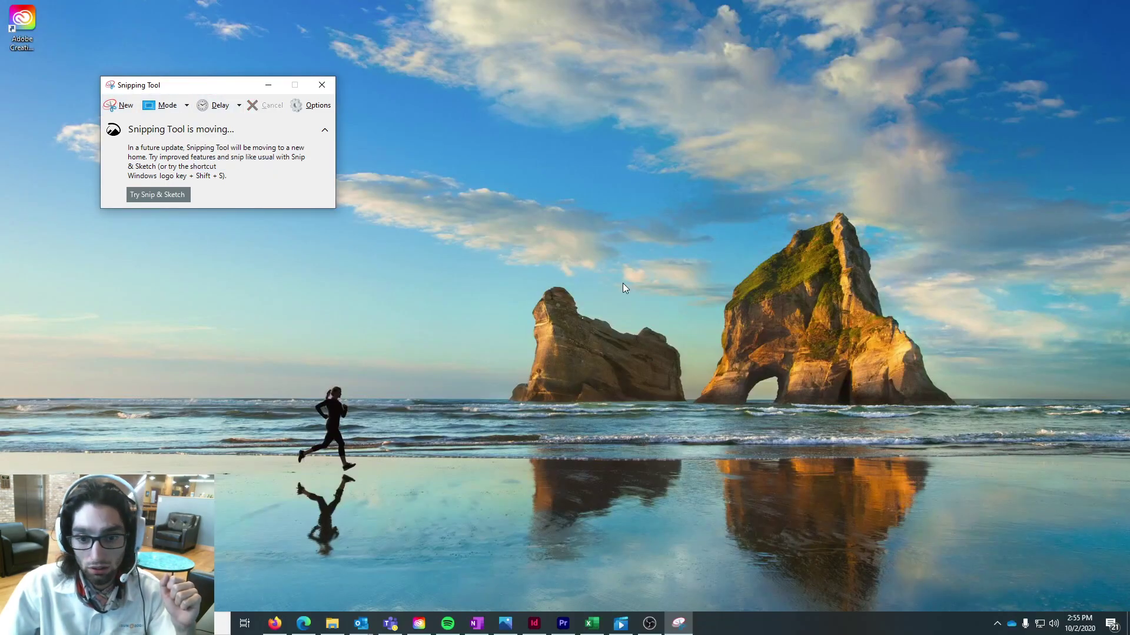
pyautogui.click(997, 623)
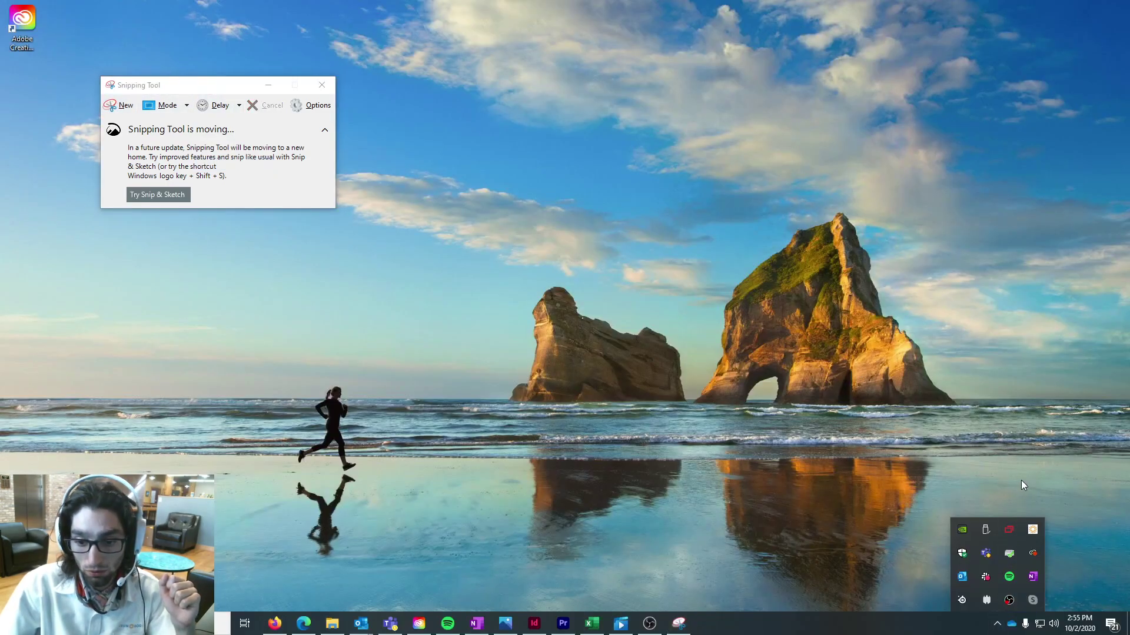
pyautogui.click(830, 418)
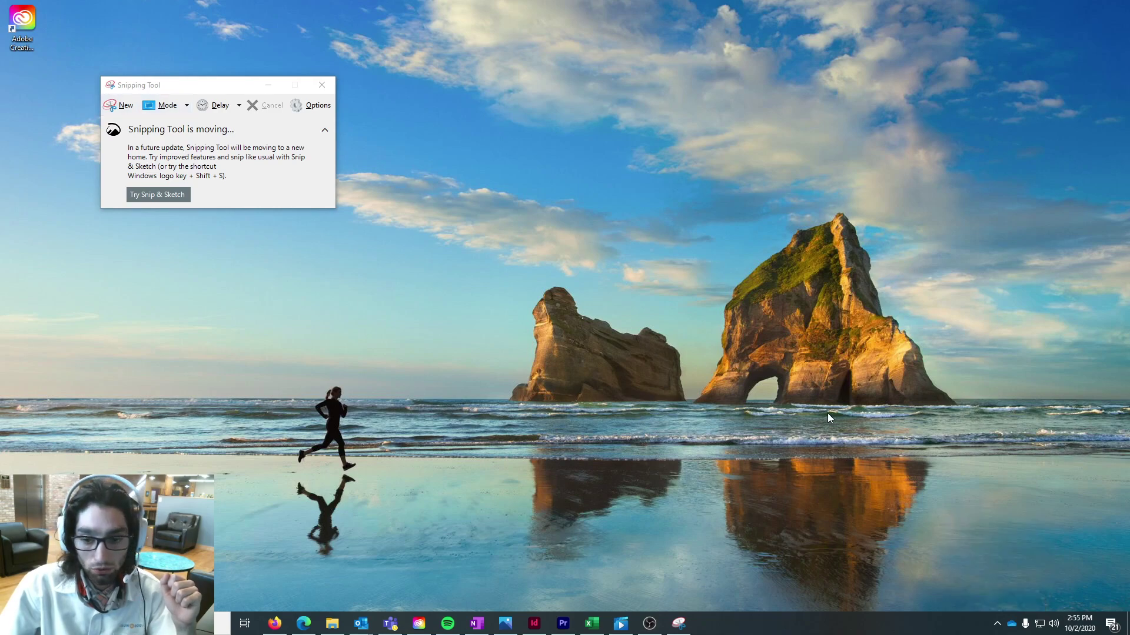
# Step: Start a delayed snip, expand the hidden tray icons during the delay, and capture their pop-up with a rectangle
pyautogui.click(118, 105)
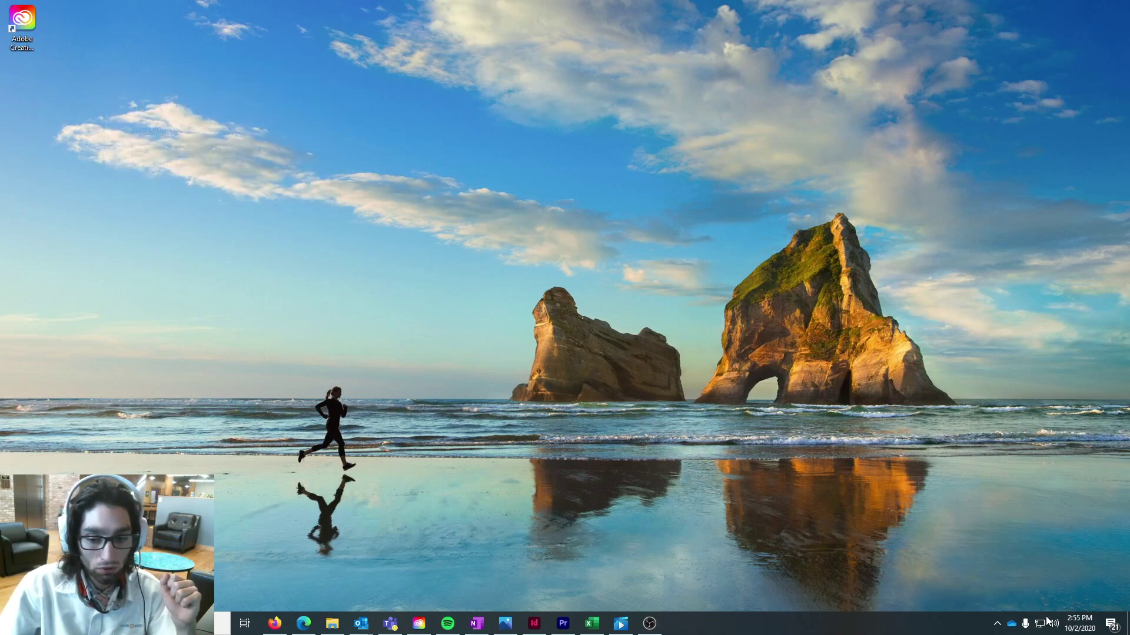
pyautogui.click(998, 623)
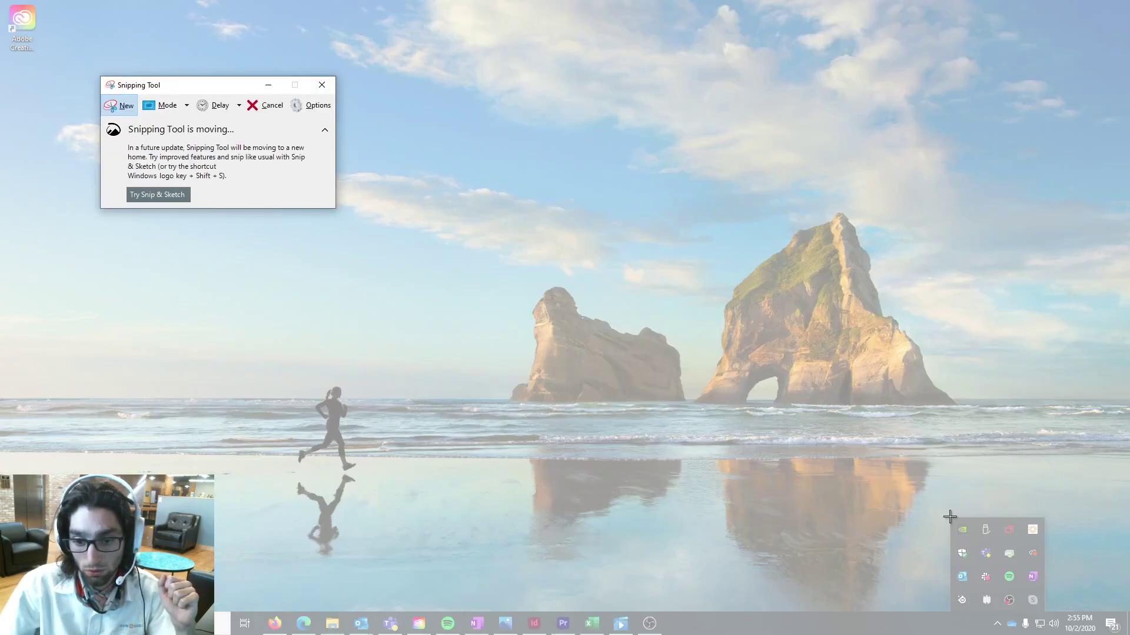
pyautogui.moveTo(949, 517); pyautogui.dragTo(1044, 610)
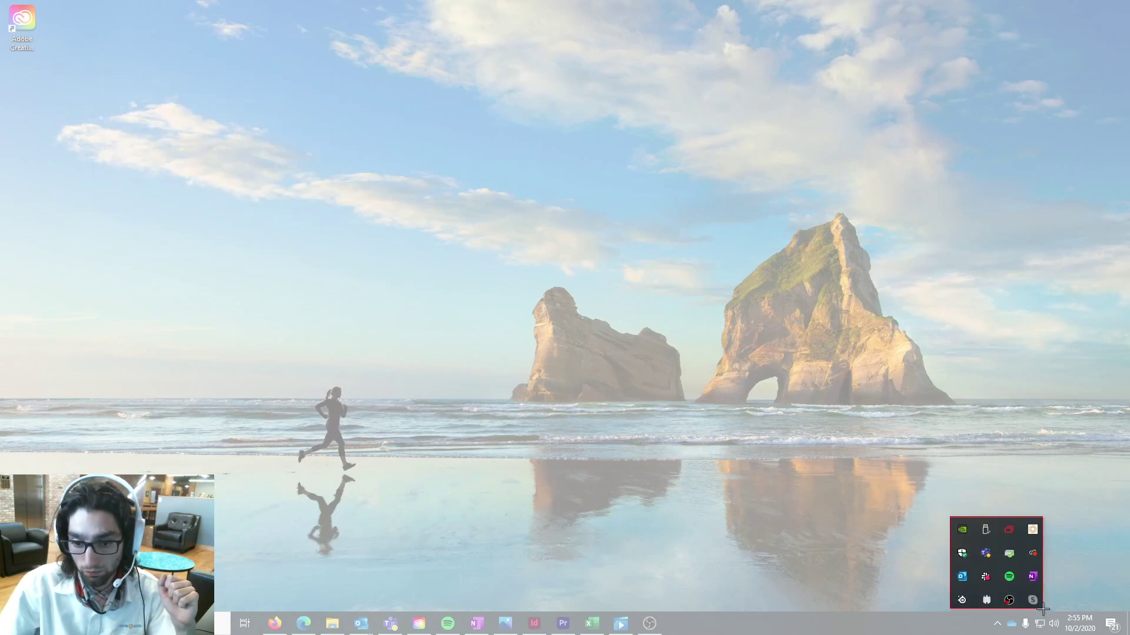
# Step: Reposition the captured snip's window near the middle of the desktop and make it taller
pyautogui.click(566, 136)
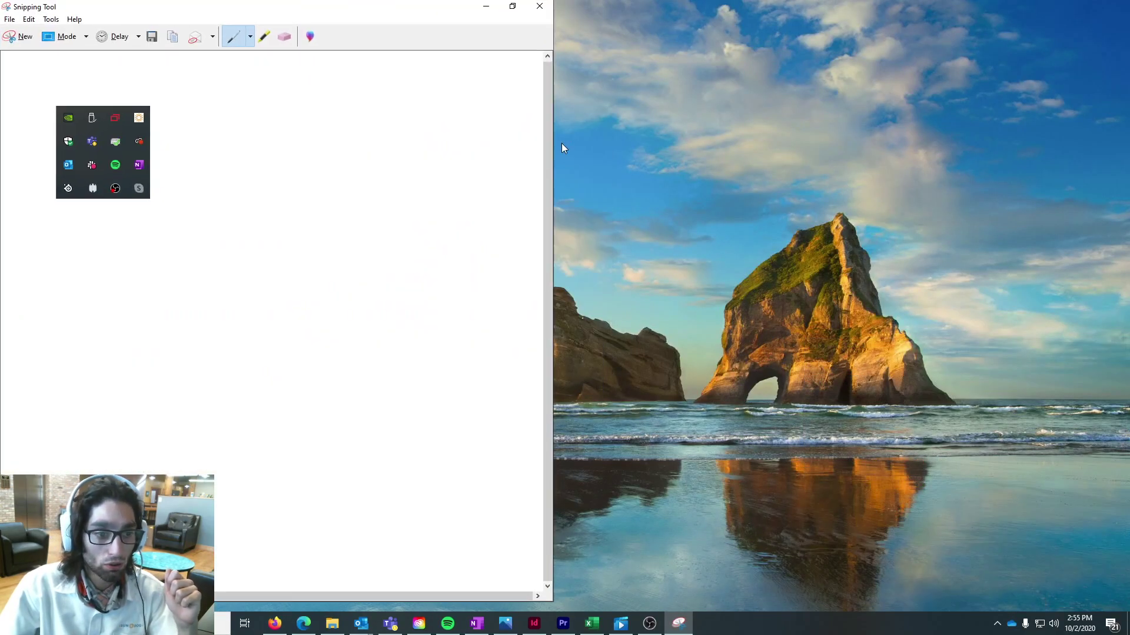
pyautogui.moveTo(340, 6); pyautogui.dragTo(516, 185)
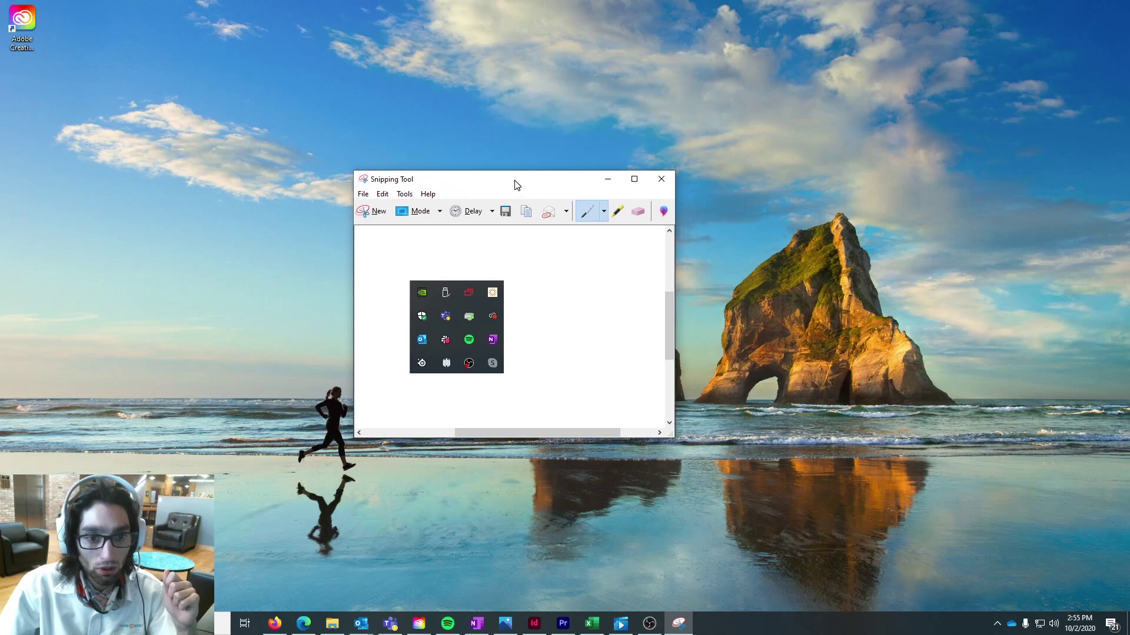
pyautogui.moveTo(569, 442); pyautogui.dragTo(569, 568)
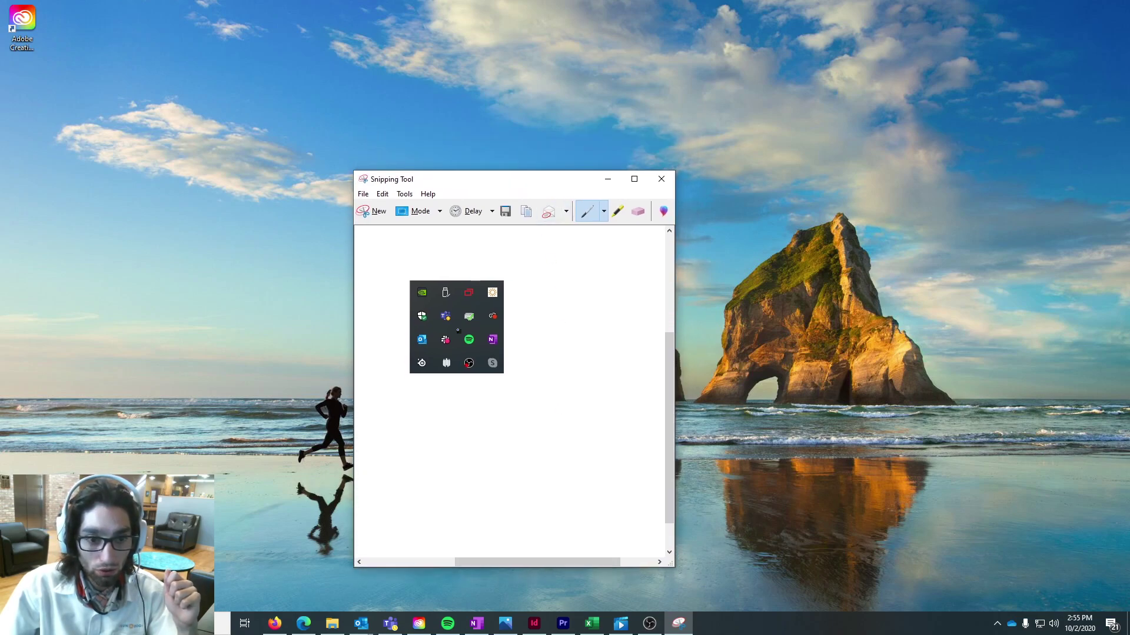
# Step: Open the Save As dialog for the tray icons snip and close it without saving
pyautogui.click(506, 210)
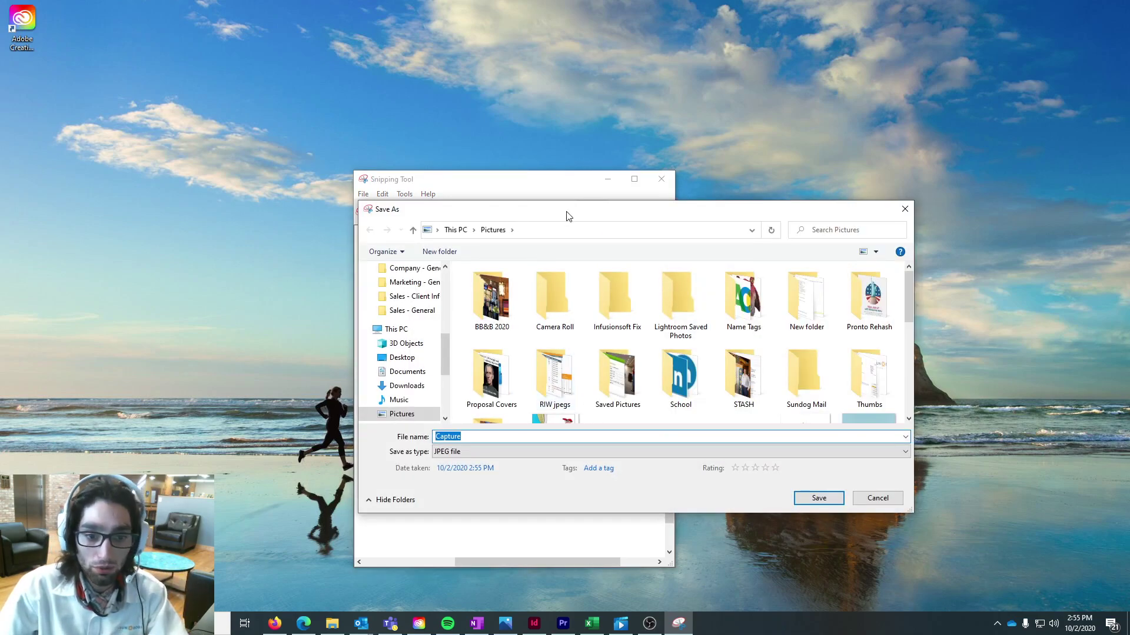
pyautogui.moveTo(568, 216); pyautogui.dragTo(397, 213)
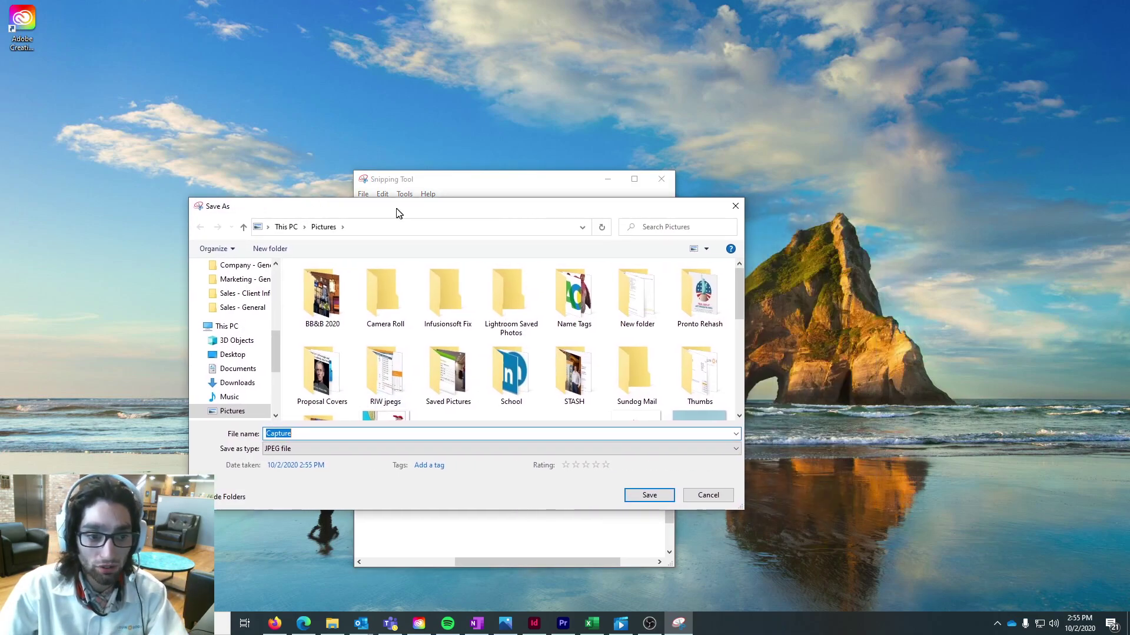
pyautogui.click(732, 208)
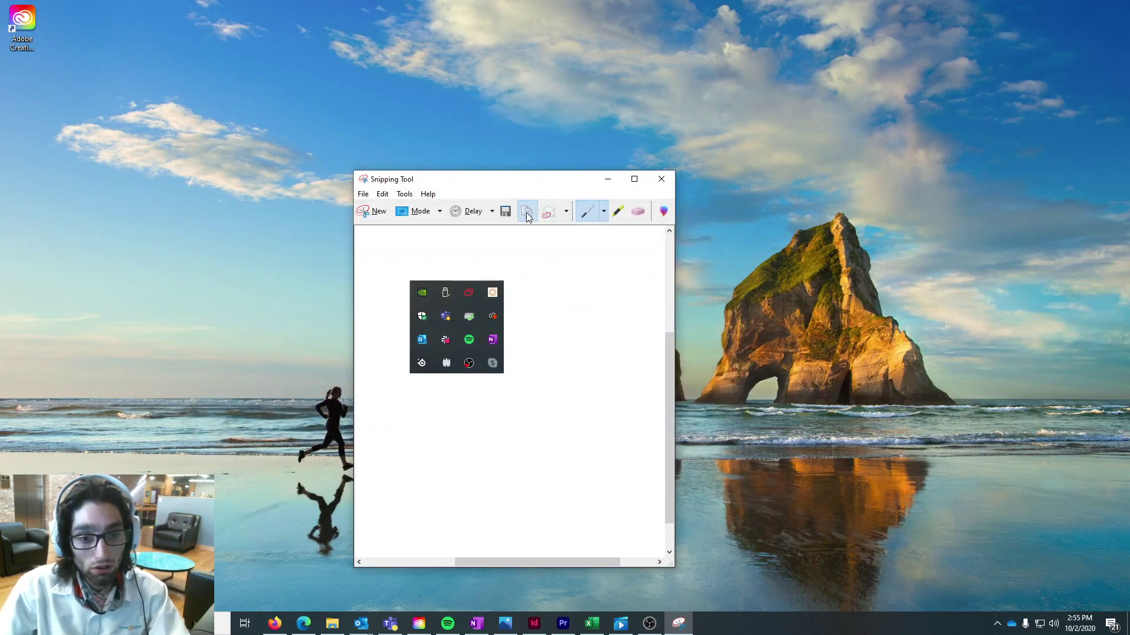
# Step: Copy the tray icons snip to the clipboard
pyautogui.click(383, 194)
pyautogui.click(404, 208)
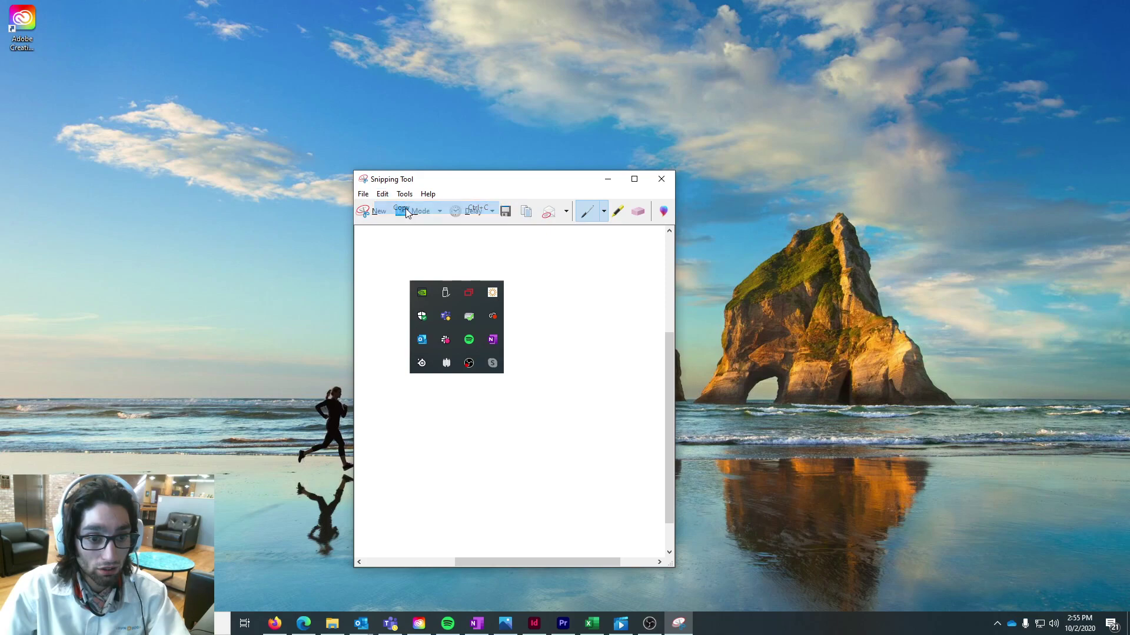
pyautogui.click(526, 213)
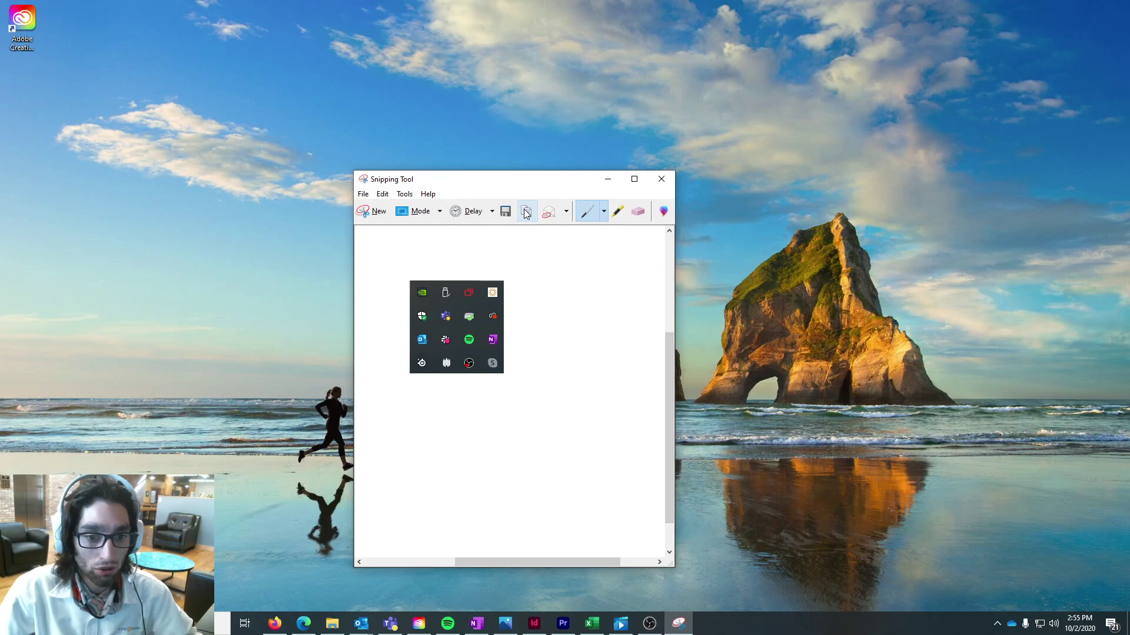
pyautogui.click(384, 196)
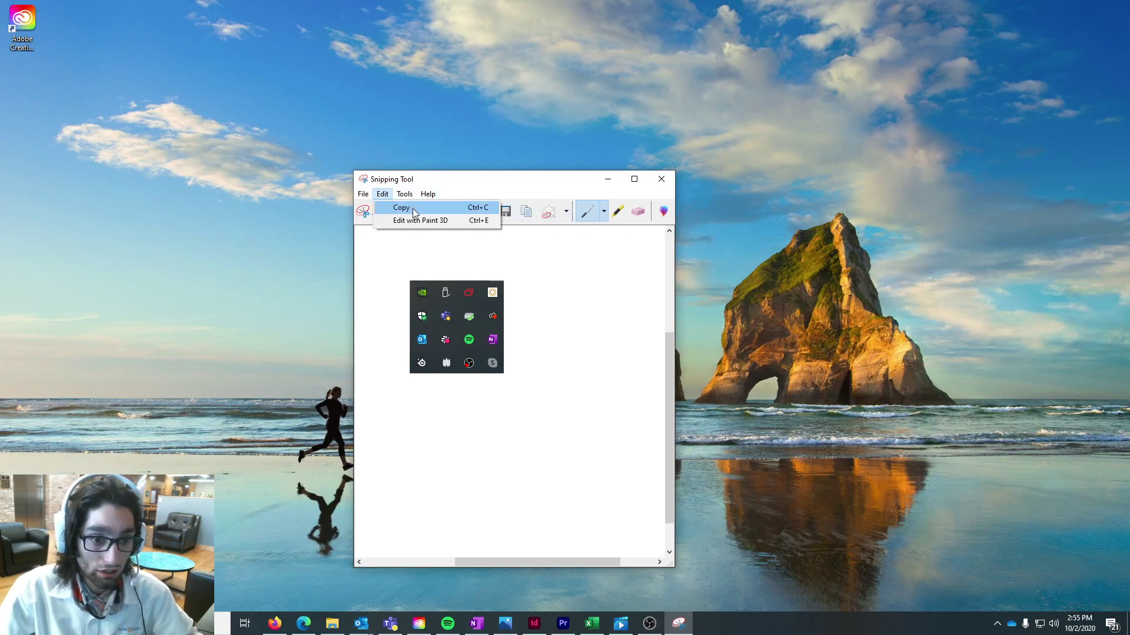
pyautogui.click(483, 180)
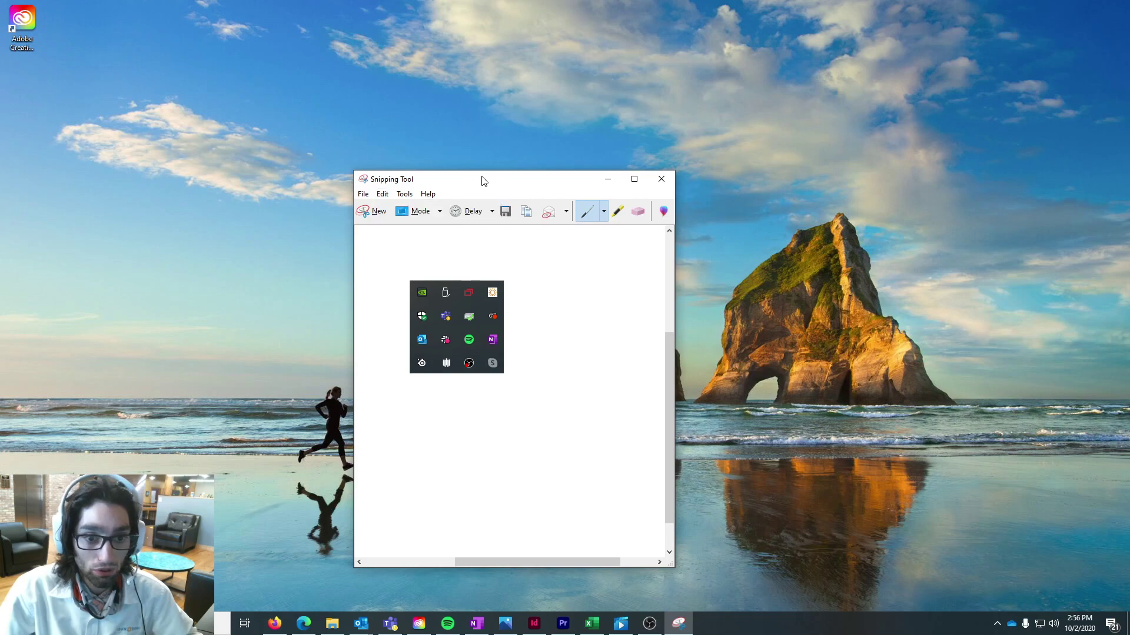
# Step: Create an Outlook e-mail with the snip embedded, and close the message without saving it
pyautogui.click(547, 215)
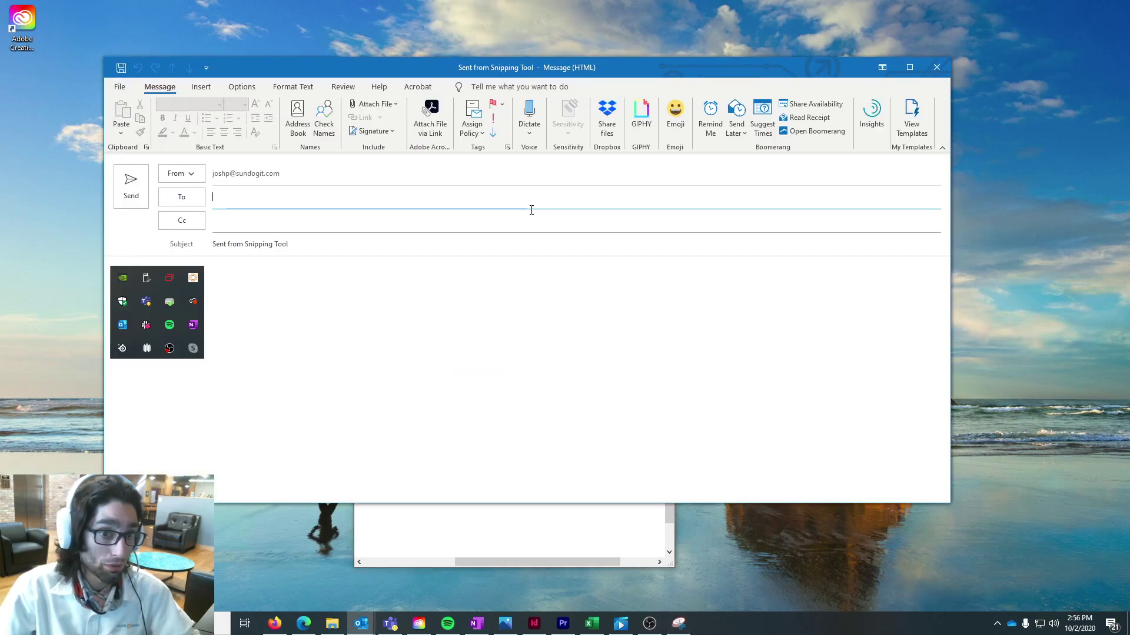
pyautogui.moveTo(625, 77)
pyautogui.mouseDown()
pyautogui.moveTo(688, 80)
pyautogui.moveTo(673, 121)
pyautogui.moveTo(616, 78)
pyautogui.mouseUp()
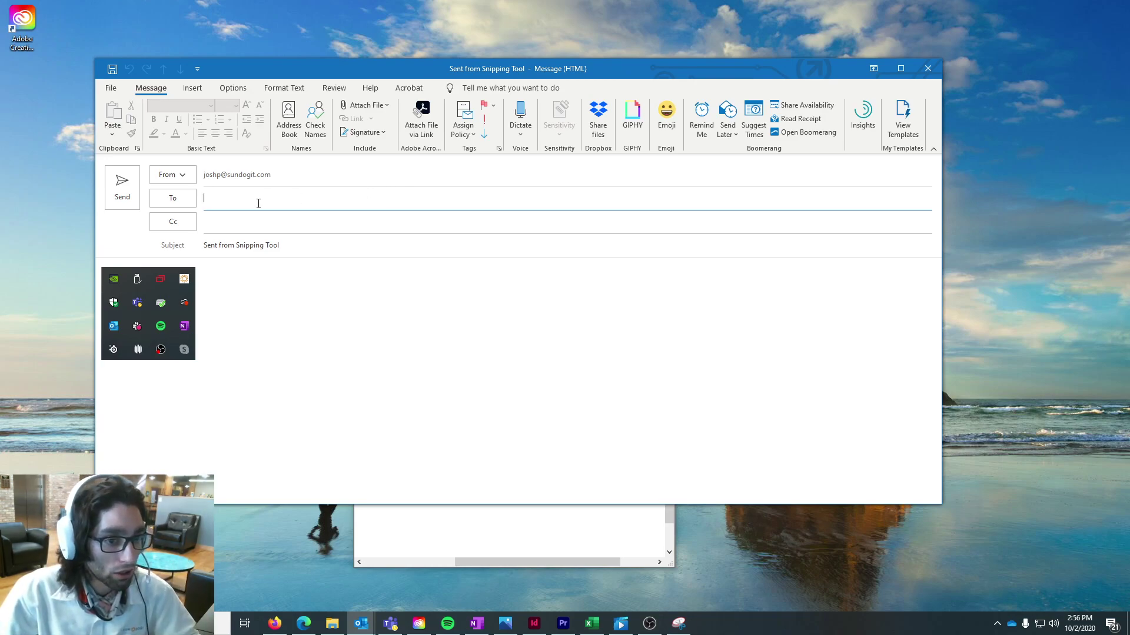
pyautogui.click(932, 64)
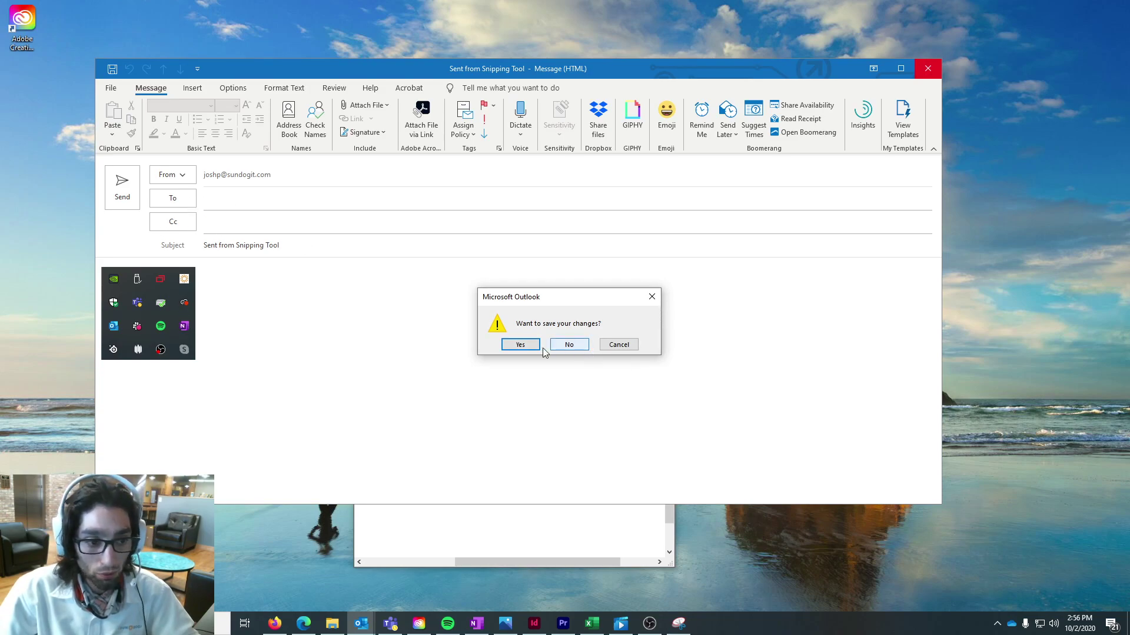
pyautogui.click(569, 345)
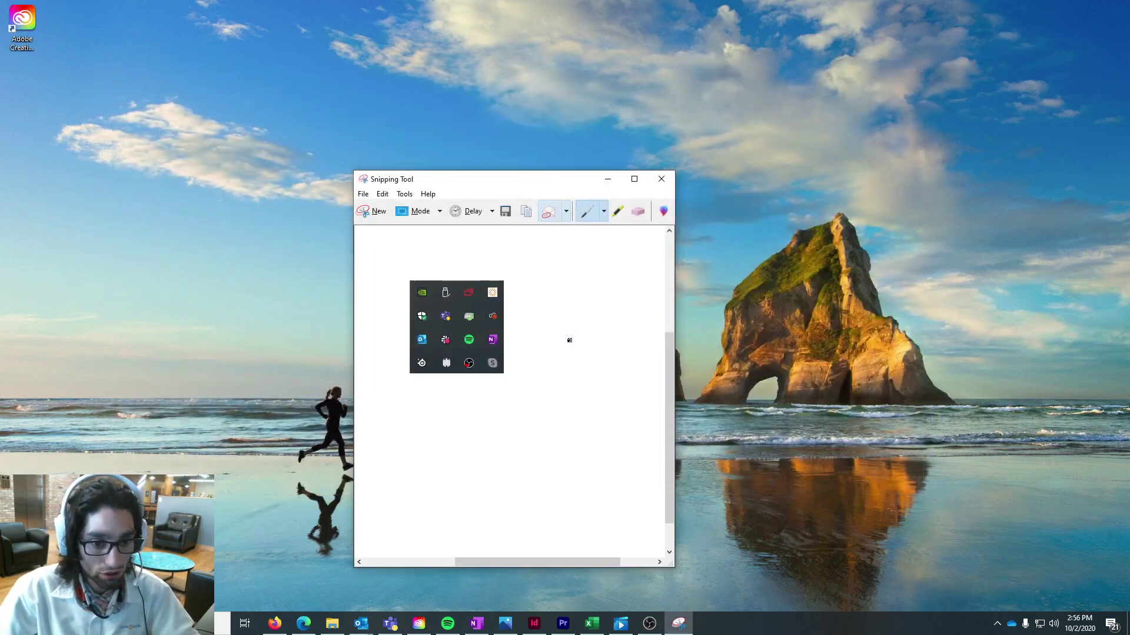
# Step: Mark the tray icons snip with the yellow highlighter and draw a looping freehand blue pen line across it
pyautogui.click(623, 211)
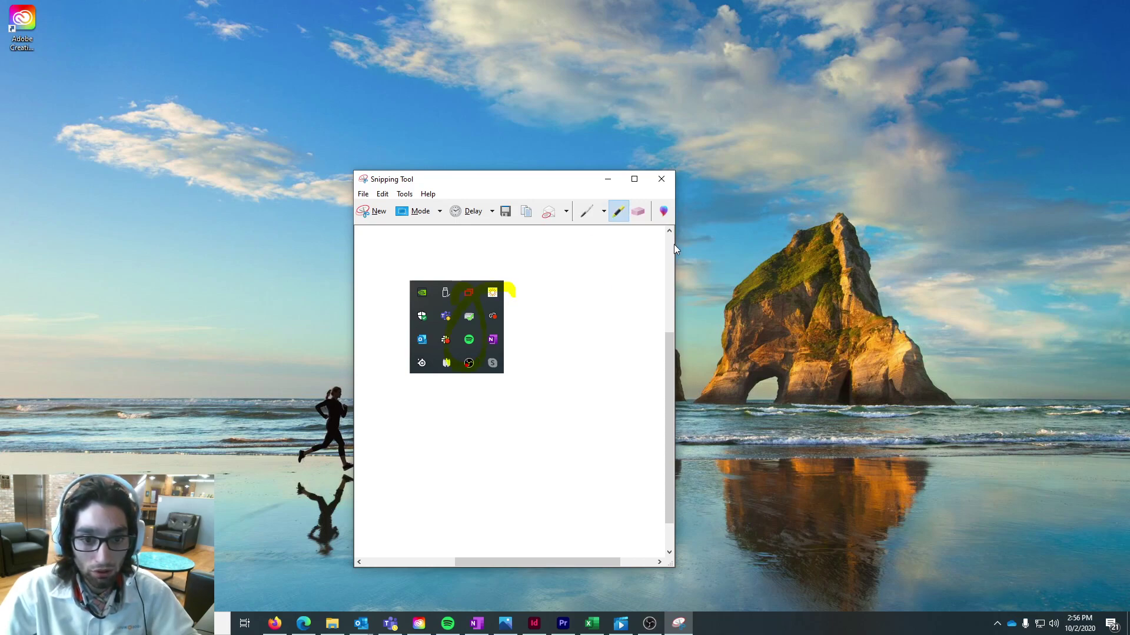
pyautogui.click(586, 212)
pyautogui.moveTo(448, 284)
pyautogui.mouseDown()
pyautogui.moveTo(624, 424)
pyautogui.moveTo(544, 454)
pyautogui.mouseUp()
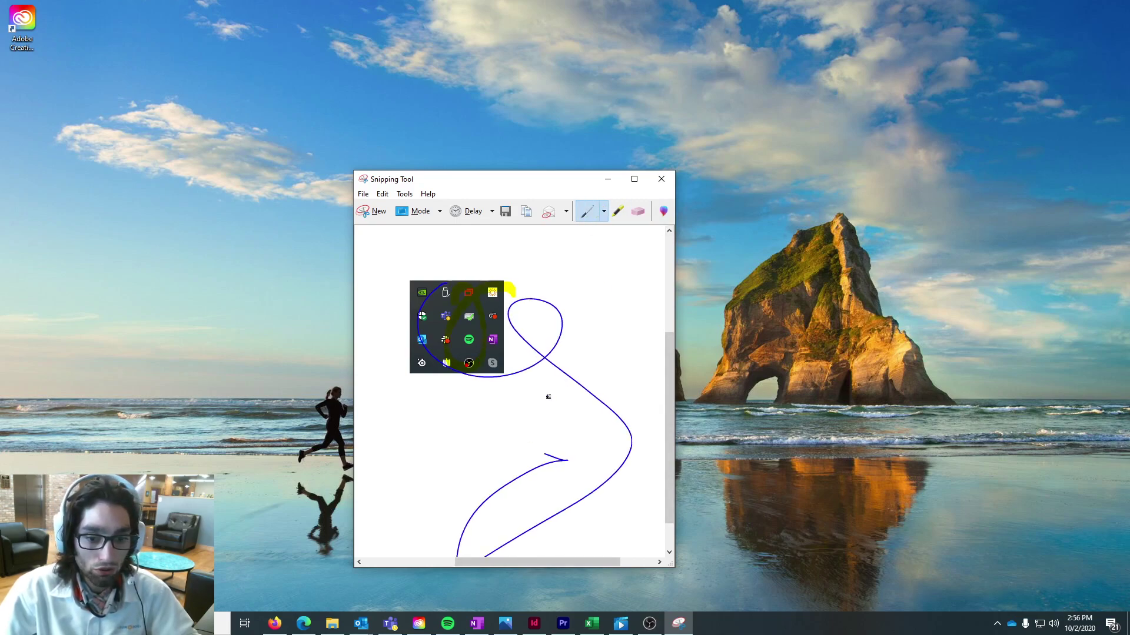
# Step: Erase the highlighter and pen strokes from the snip
pyautogui.click(639, 212)
pyautogui.click(538, 299)
pyautogui.click(514, 288)
pyautogui.click(518, 467)
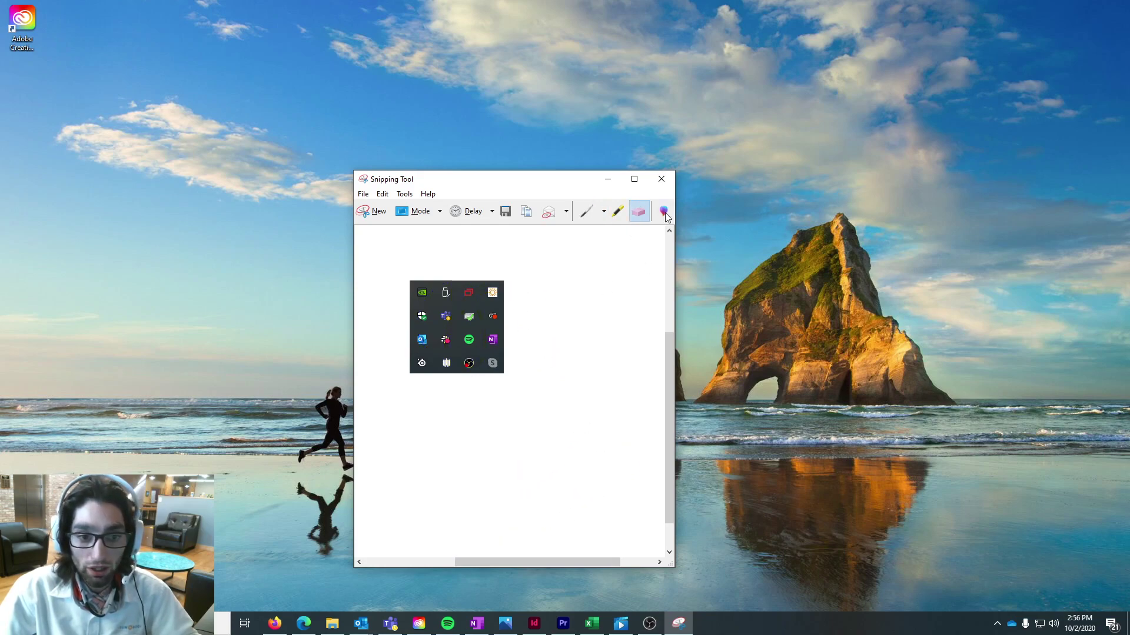
pyautogui.moveTo(559, 180); pyautogui.dragTo(573, 168)
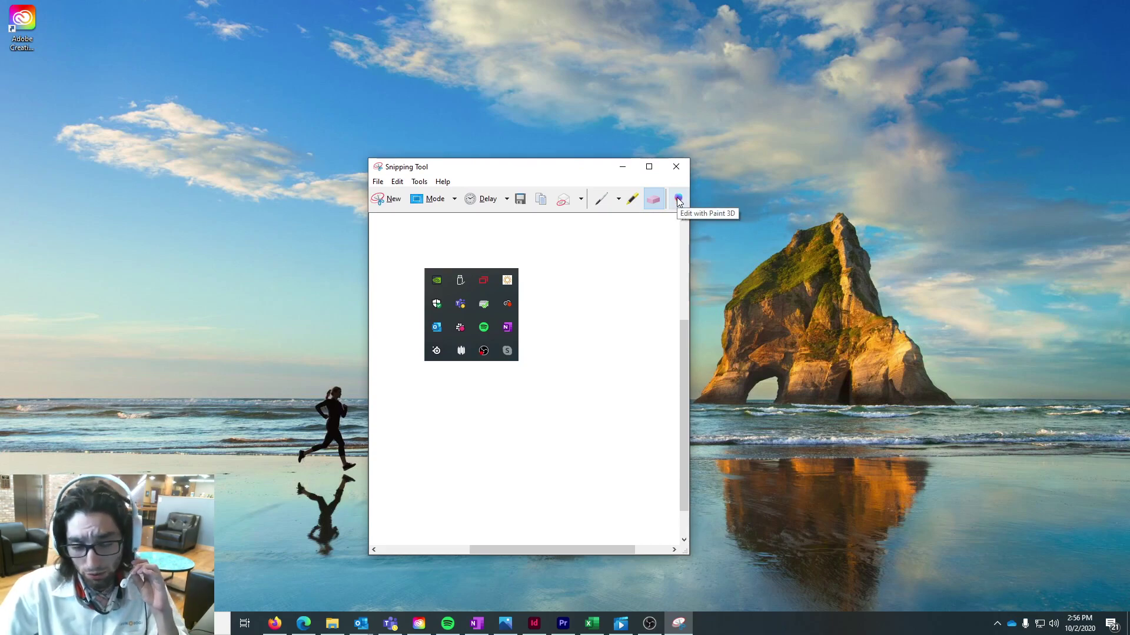
pyautogui.click(442, 182)
pyautogui.click(443, 183)
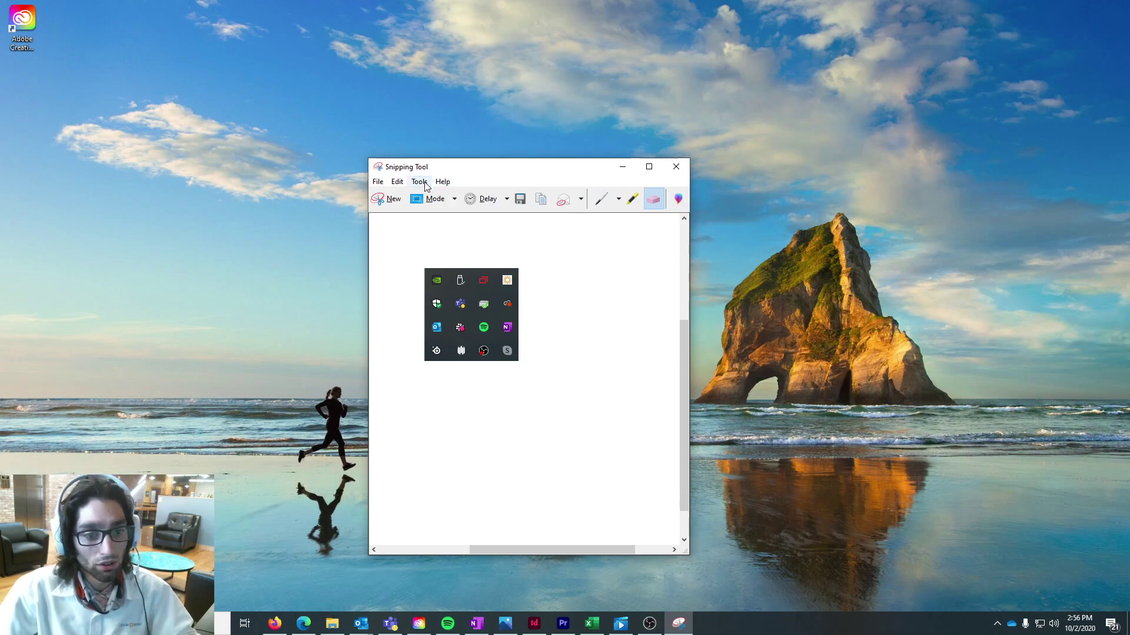
pyautogui.click(419, 182)
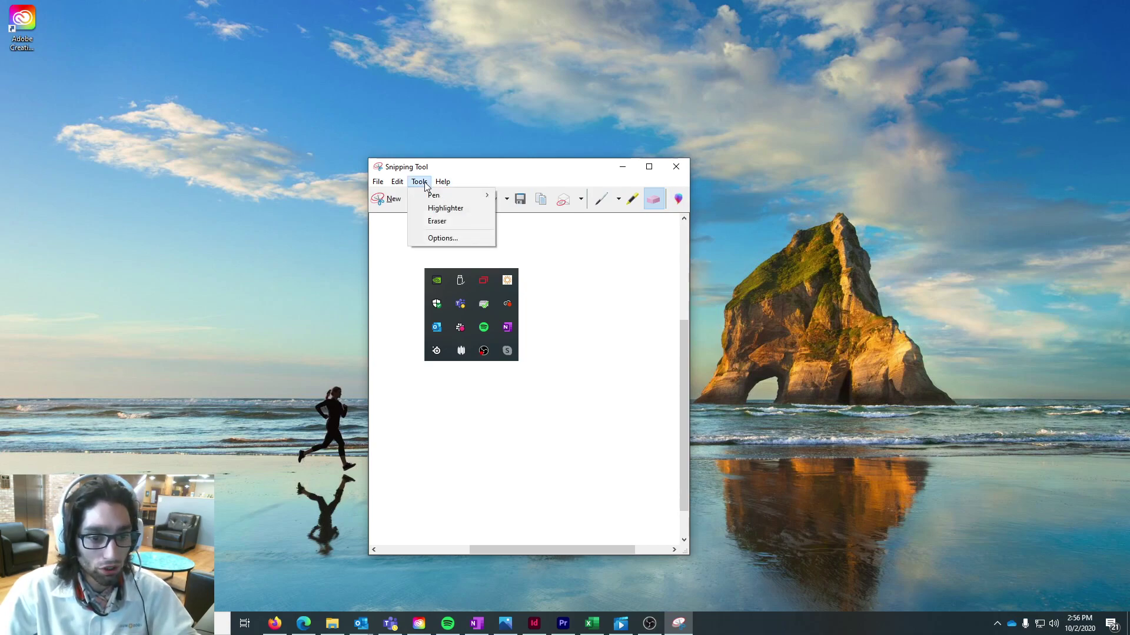
pyautogui.click(425, 184)
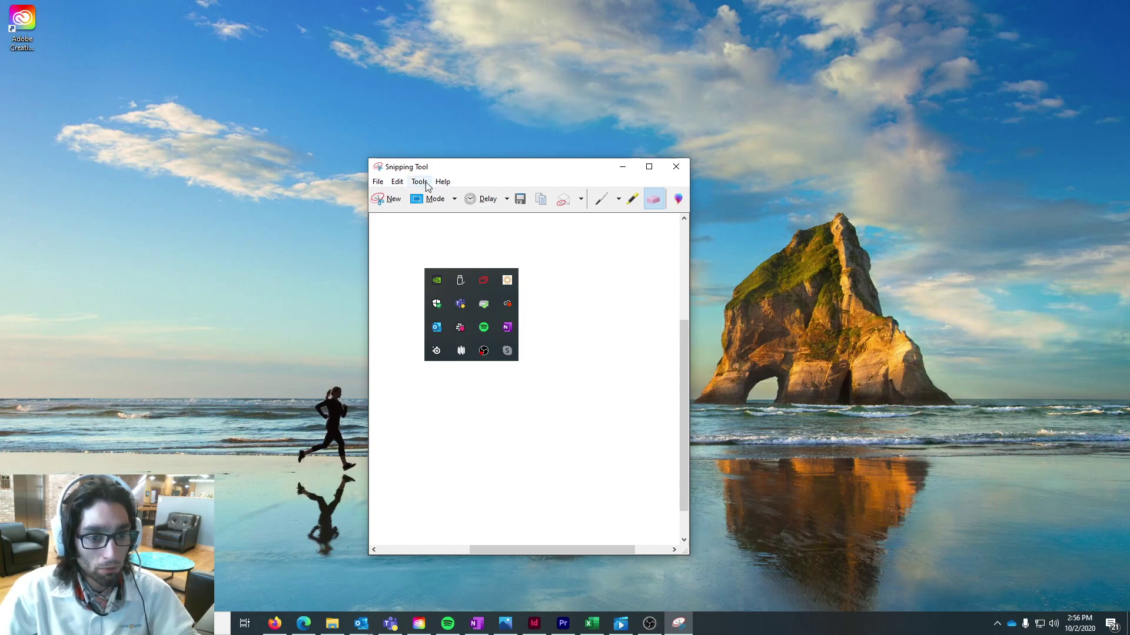
pyautogui.click(379, 183)
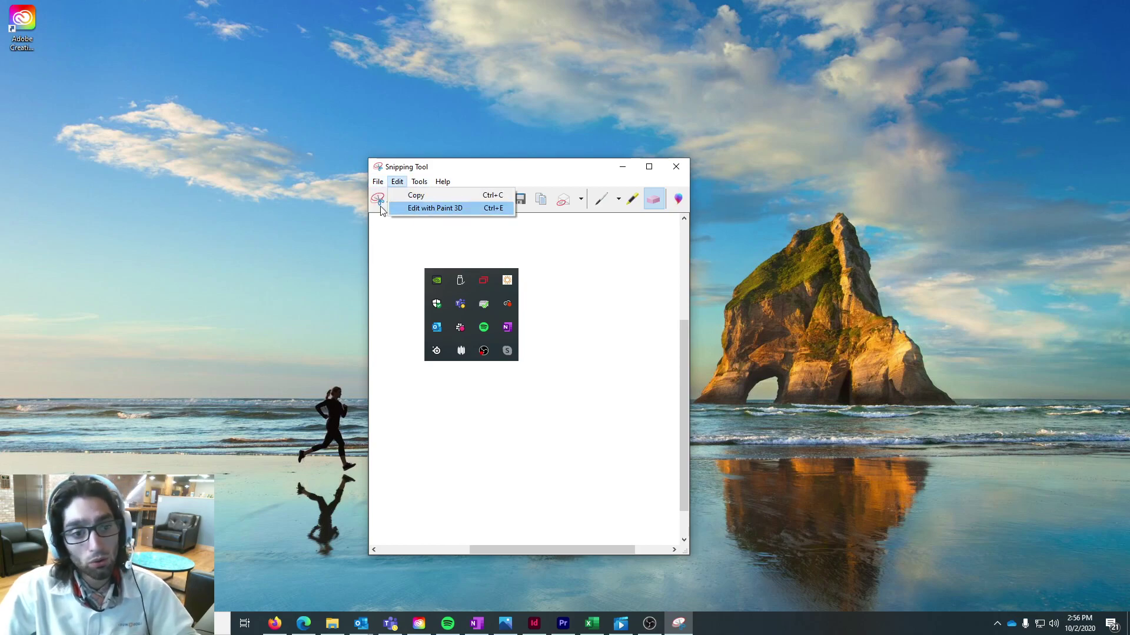
# Step: Turn off the screen overlay shown while Snipping Tool is active in the Snipping Tool options
pyautogui.click(424, 183)
pyautogui.click(424, 184)
pyautogui.click(438, 238)
pyautogui.moveTo(444, 192); pyautogui.dragTo(787, 84)
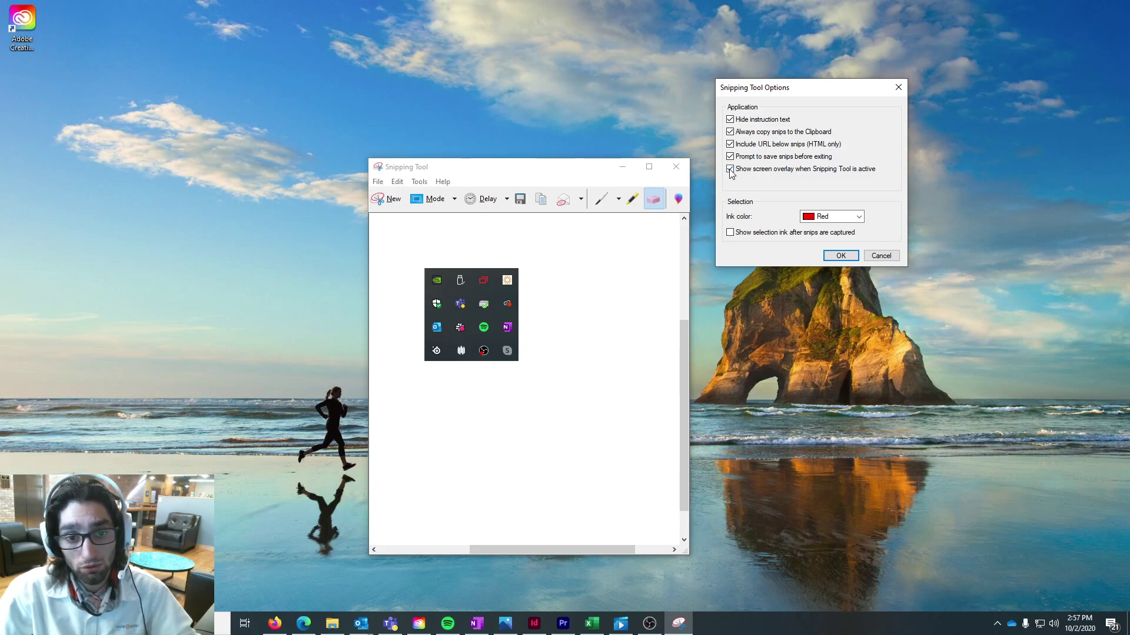
pyautogui.click(840, 255)
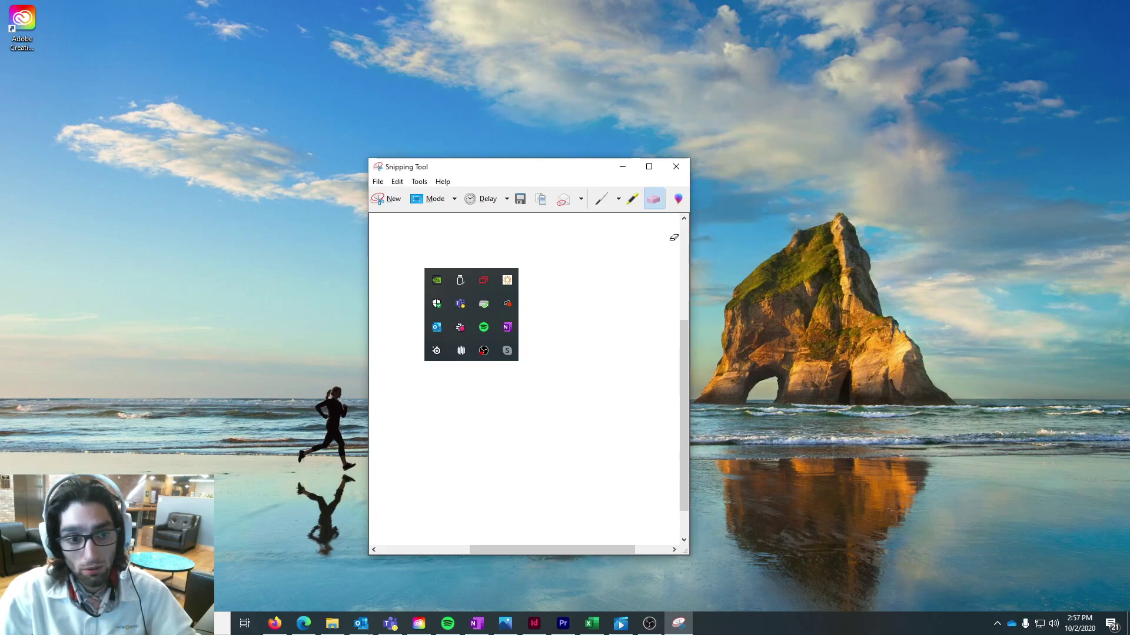
# Step: Set the snip delay to No Delay and capture a rectangular snip around both rock formations in the wallpaper
pyautogui.click(507, 199)
pyautogui.click(494, 219)
pyautogui.click(389, 198)
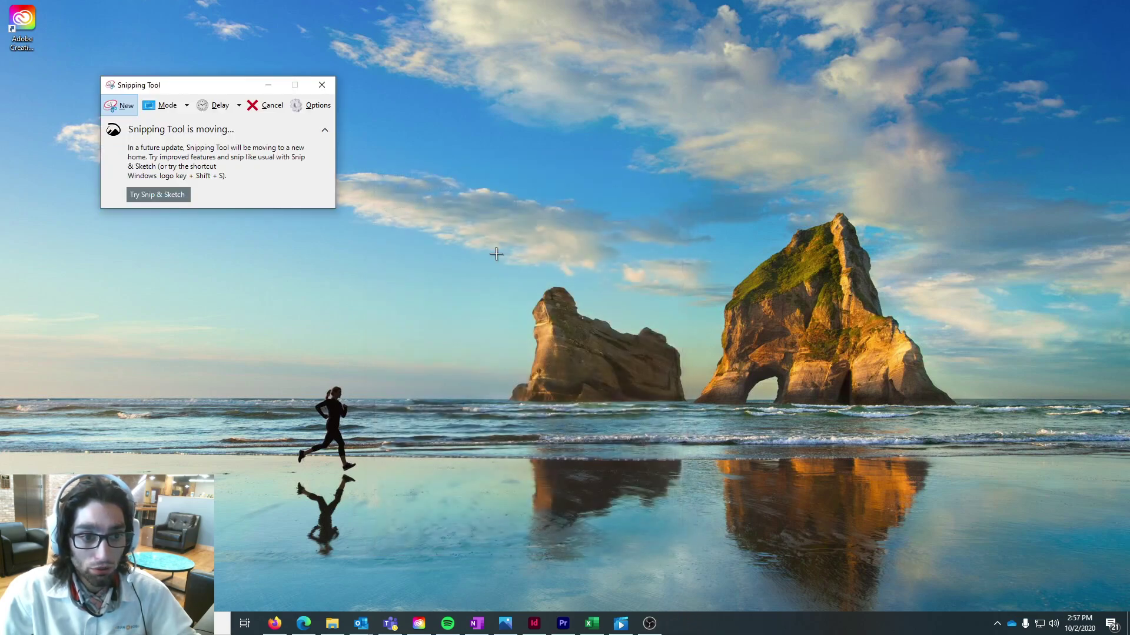
pyautogui.moveTo(501, 182); pyautogui.dragTo(964, 451)
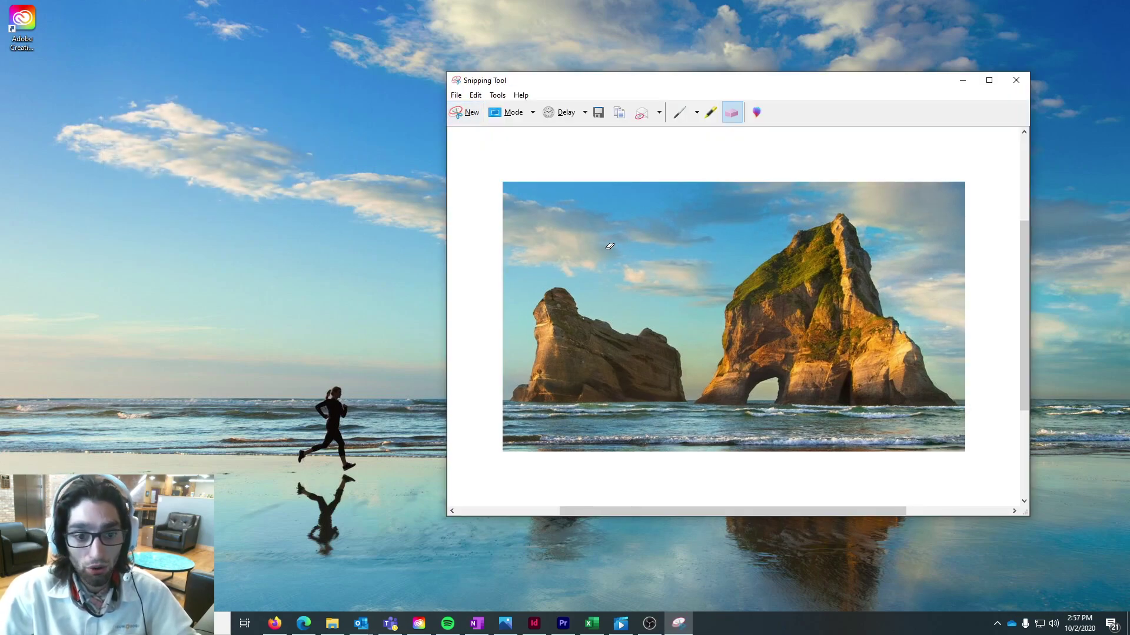
# Step: Turn the screen overlay for an active Snipping Tool back on in the options
pyautogui.click(497, 94)
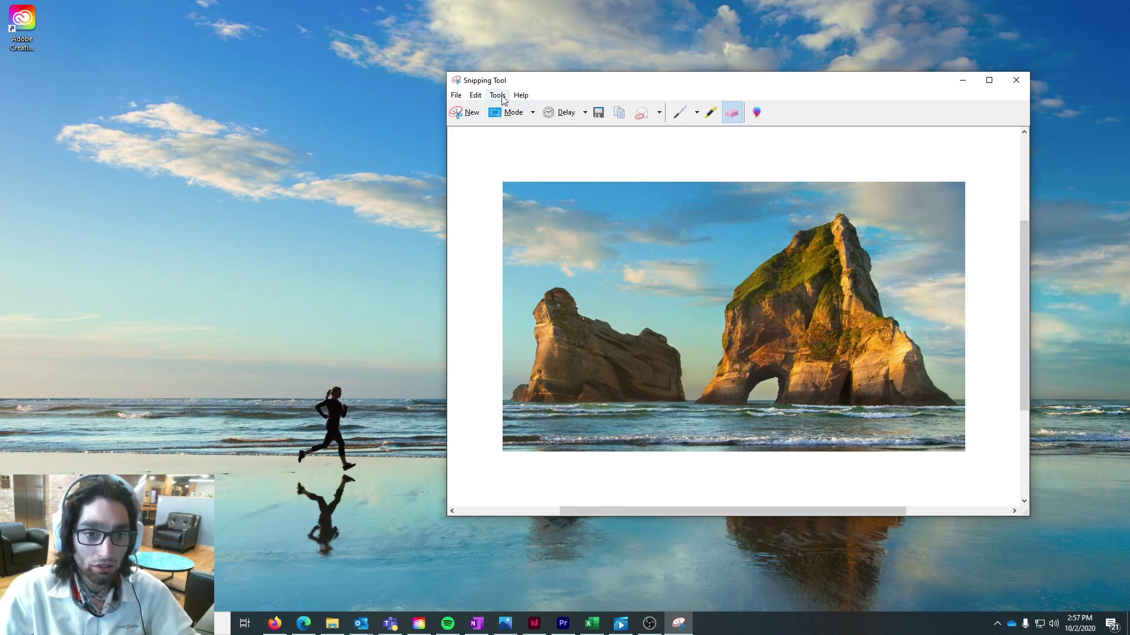
pyautogui.click(517, 149)
pyautogui.click(466, 192)
pyautogui.click(575, 277)
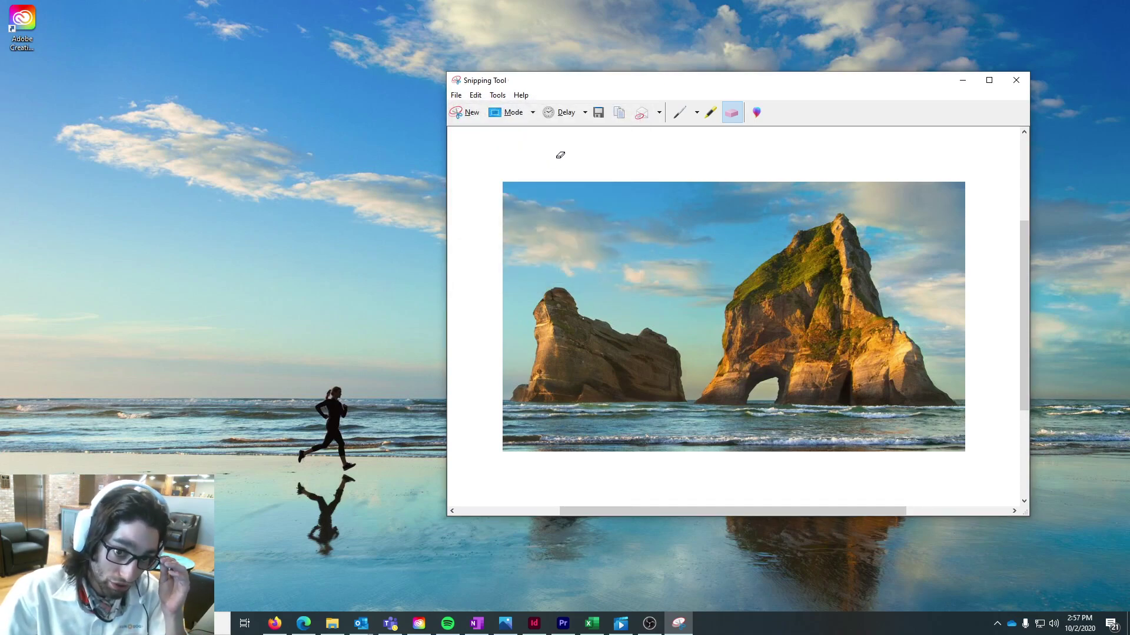
# Step: Switch from the minimized Snipping Tool to the SampleData workbook in Excel and bring the Snipping Tool window back over it
pyautogui.click(585, 114)
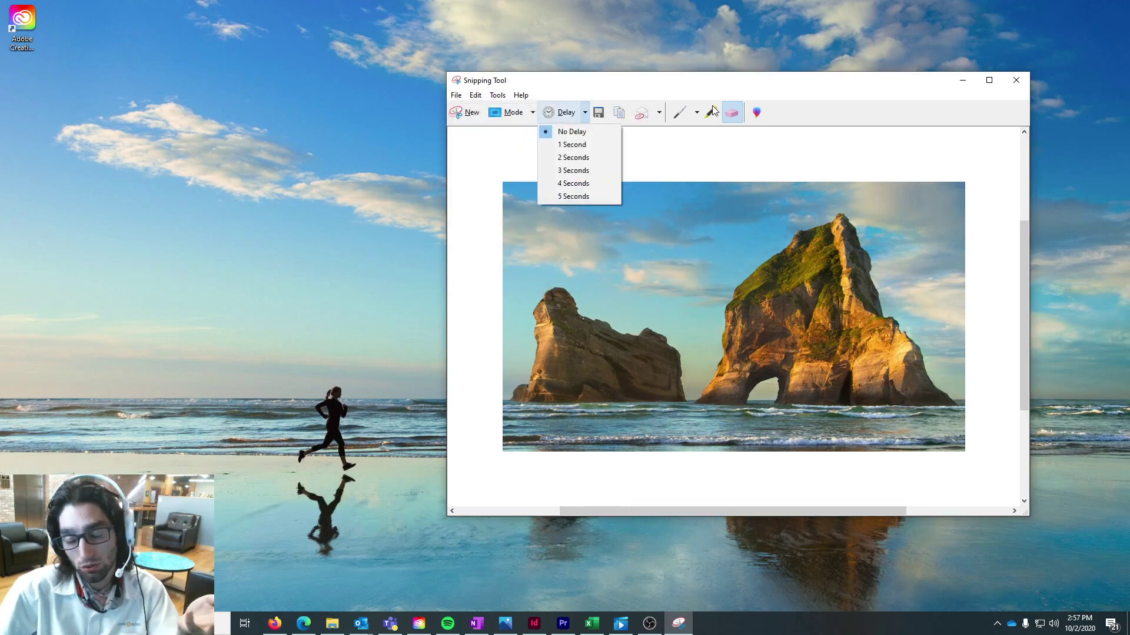
pyautogui.click(963, 80)
pyautogui.click(962, 80)
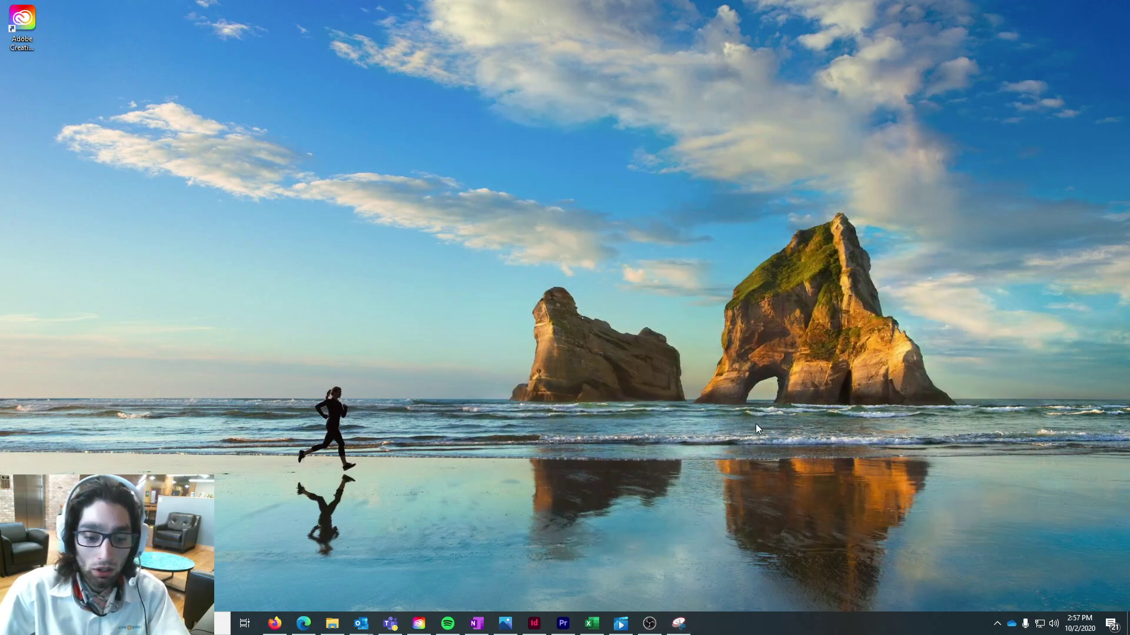
pyautogui.click(592, 623)
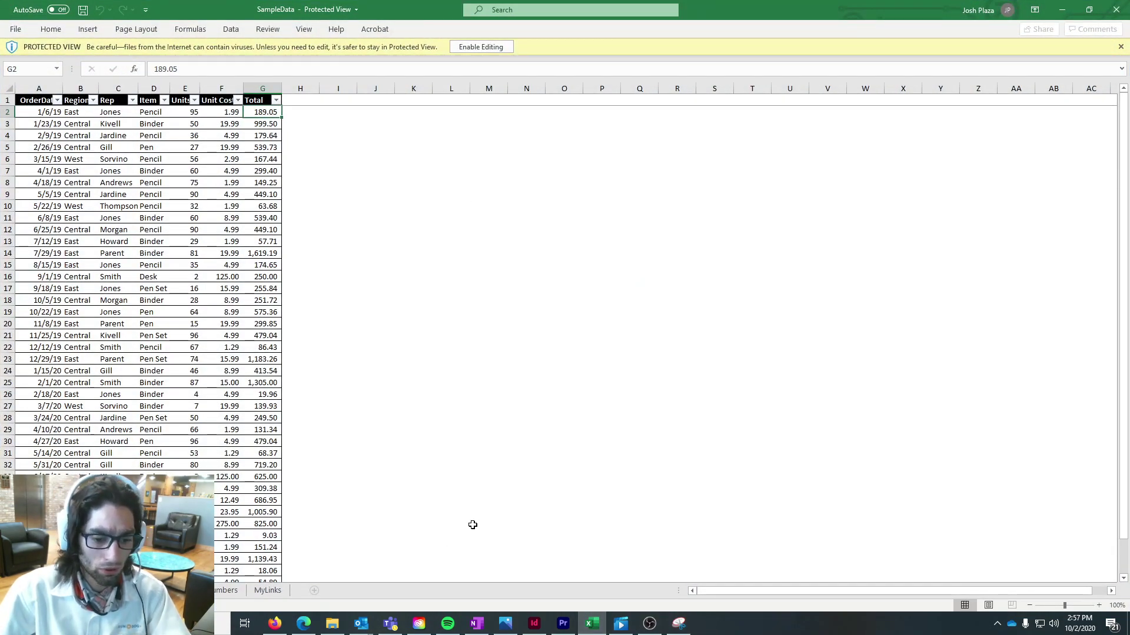
pyautogui.click(678, 624)
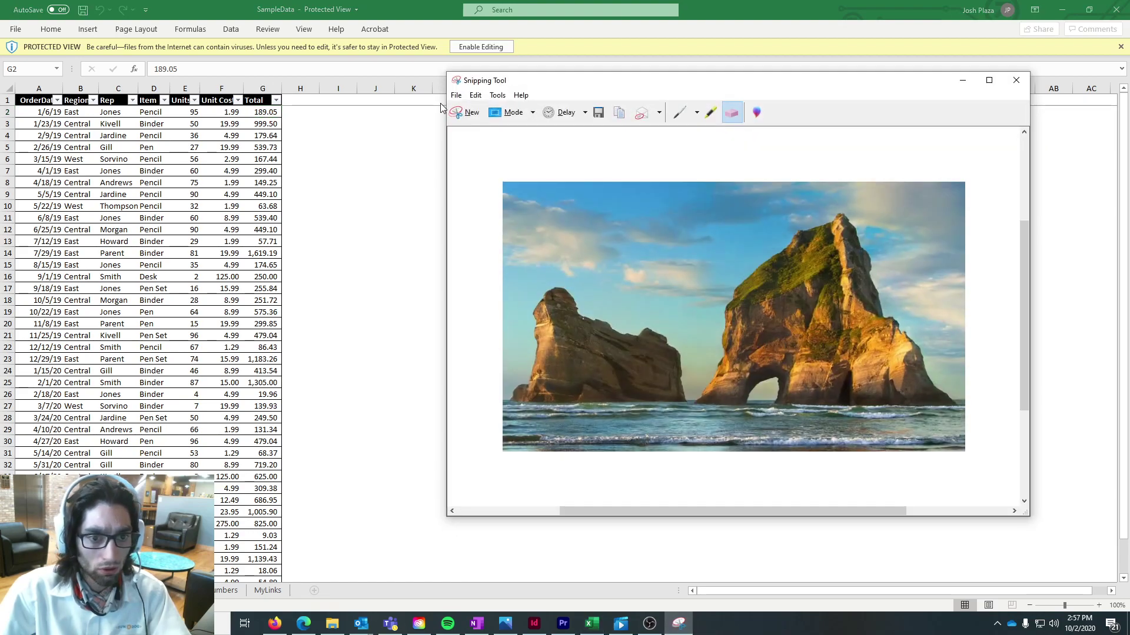
# Step: Capture a rectangular snip with No Delay around rows 5 to 14 of the sales table, columns A to G
pyautogui.click(532, 116)
pyautogui.click(530, 144)
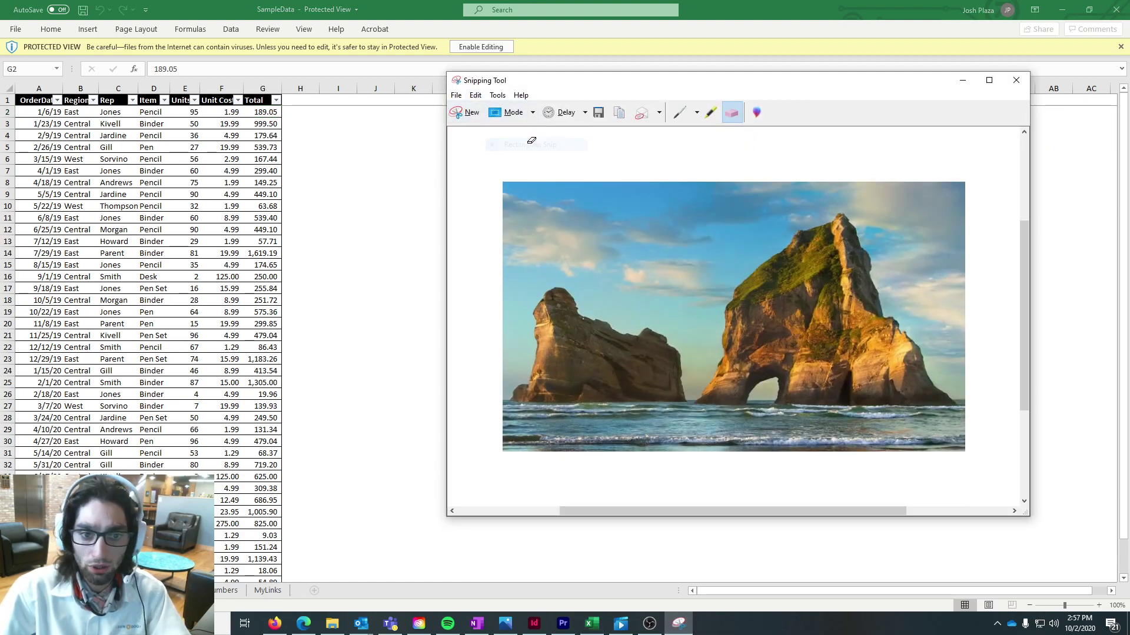
pyautogui.click(585, 113)
pyautogui.click(572, 132)
pyautogui.click(466, 112)
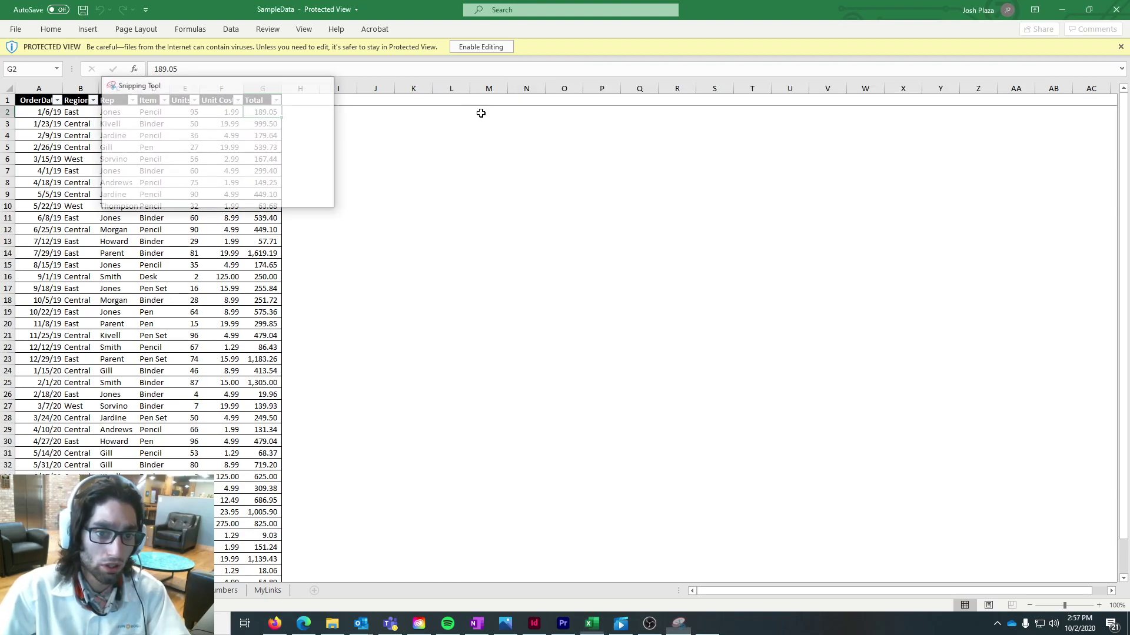
pyautogui.moveTo(200, 94); pyautogui.dragTo(591, 120)
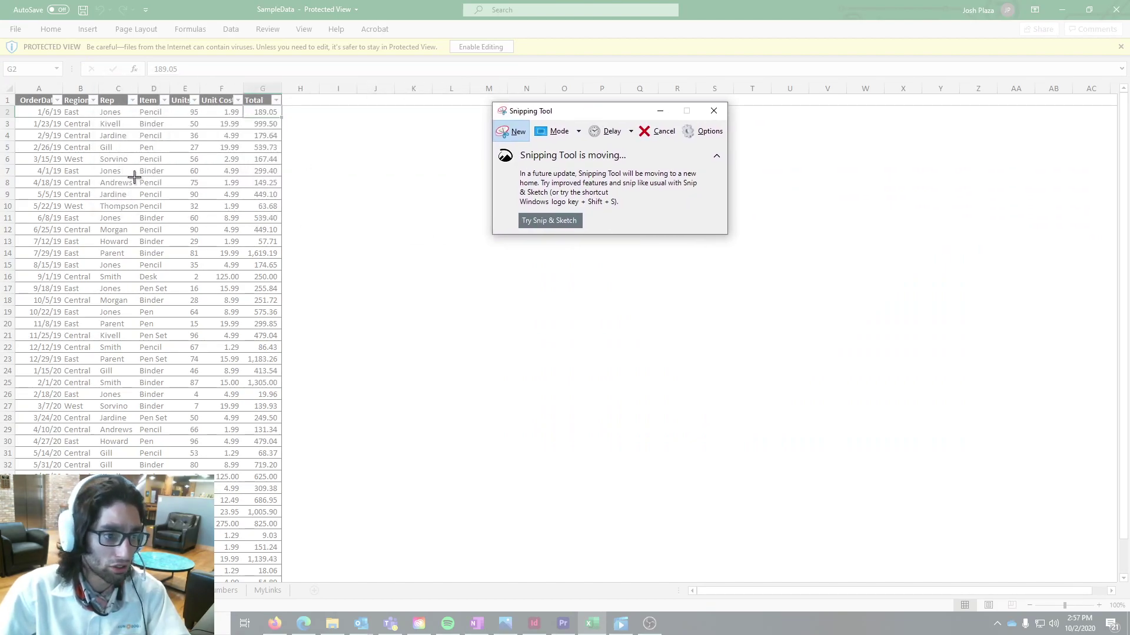
pyautogui.moveTo(17, 139); pyautogui.dragTo(280, 258)
pyautogui.moveTo(184, 45); pyautogui.dragTo(591, 151)
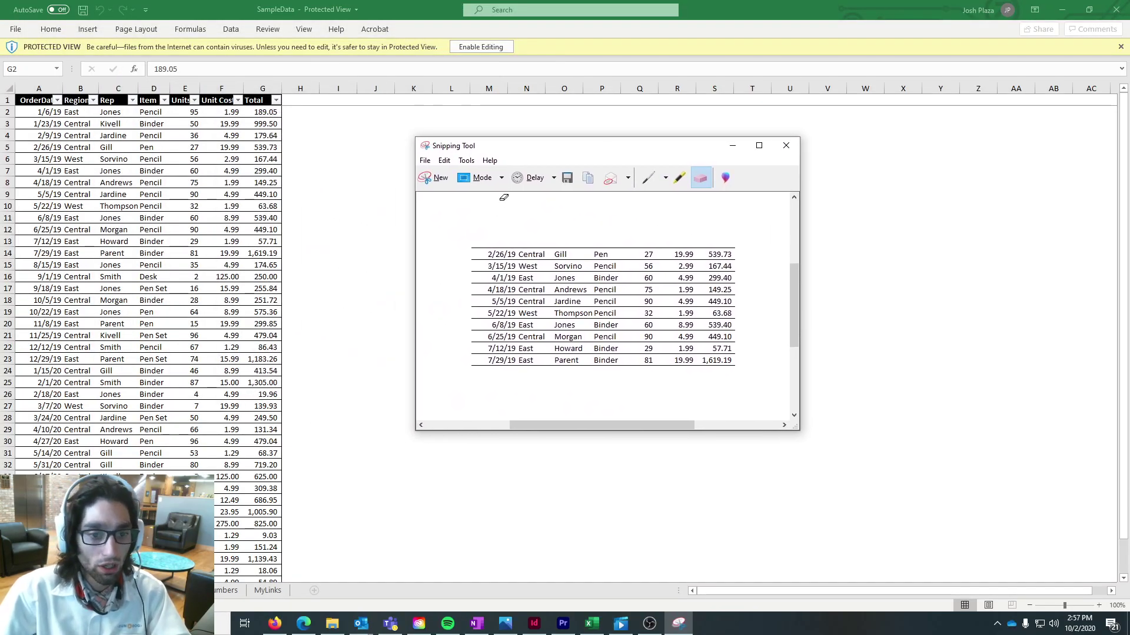
# Step: Put the snip into a new Outlook e-mail message and close the message without saving it
pyautogui.click(610, 178)
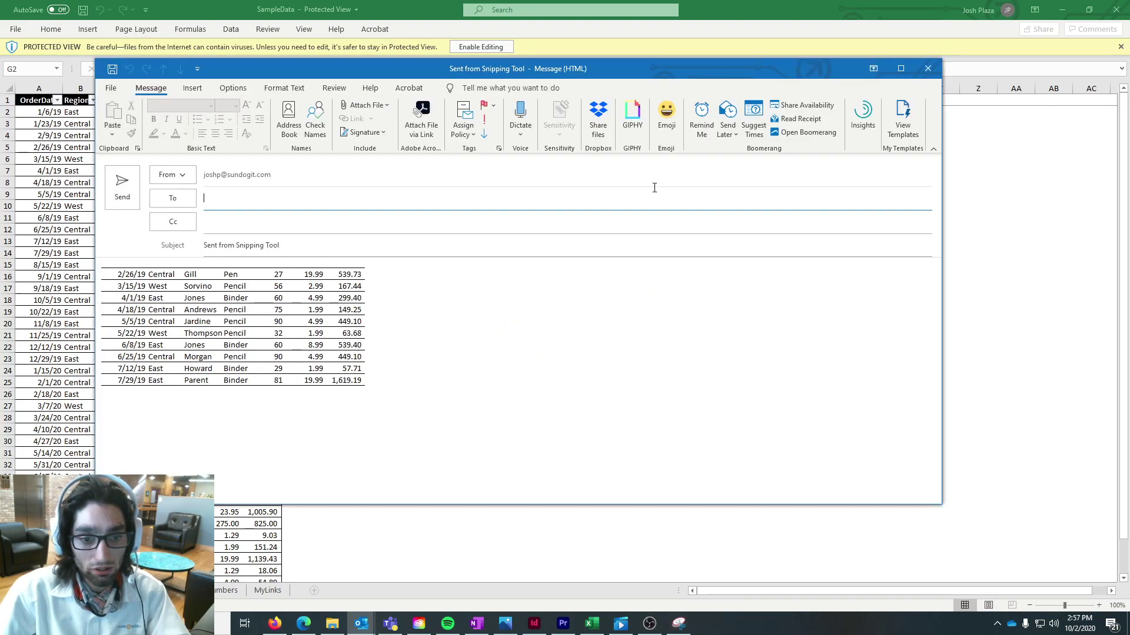
pyautogui.click(928, 68)
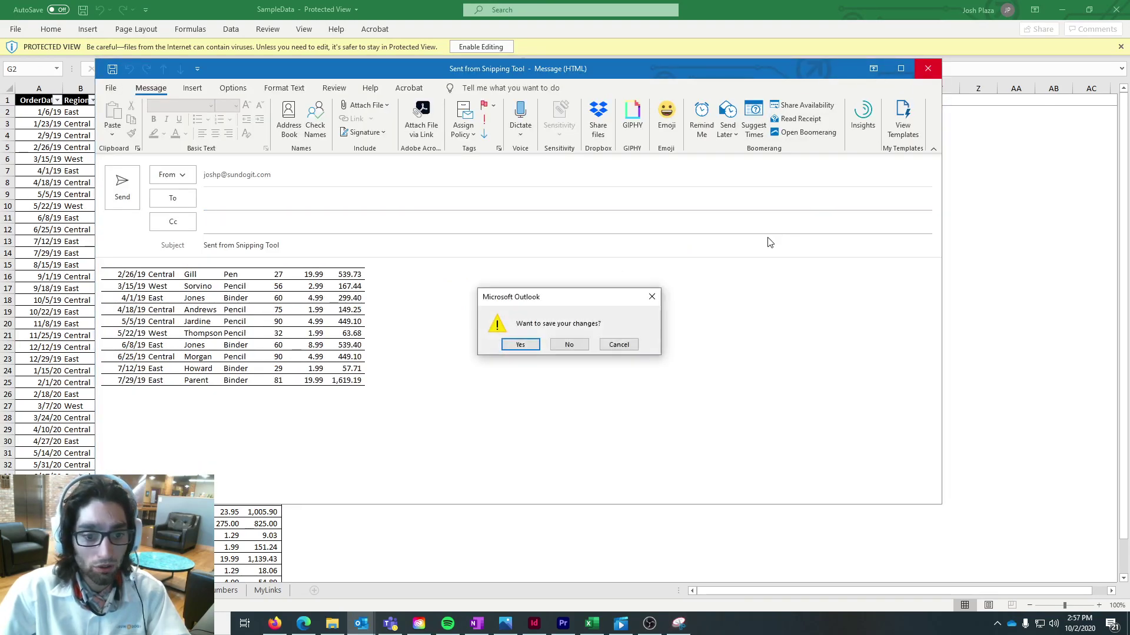
pyautogui.click(568, 345)
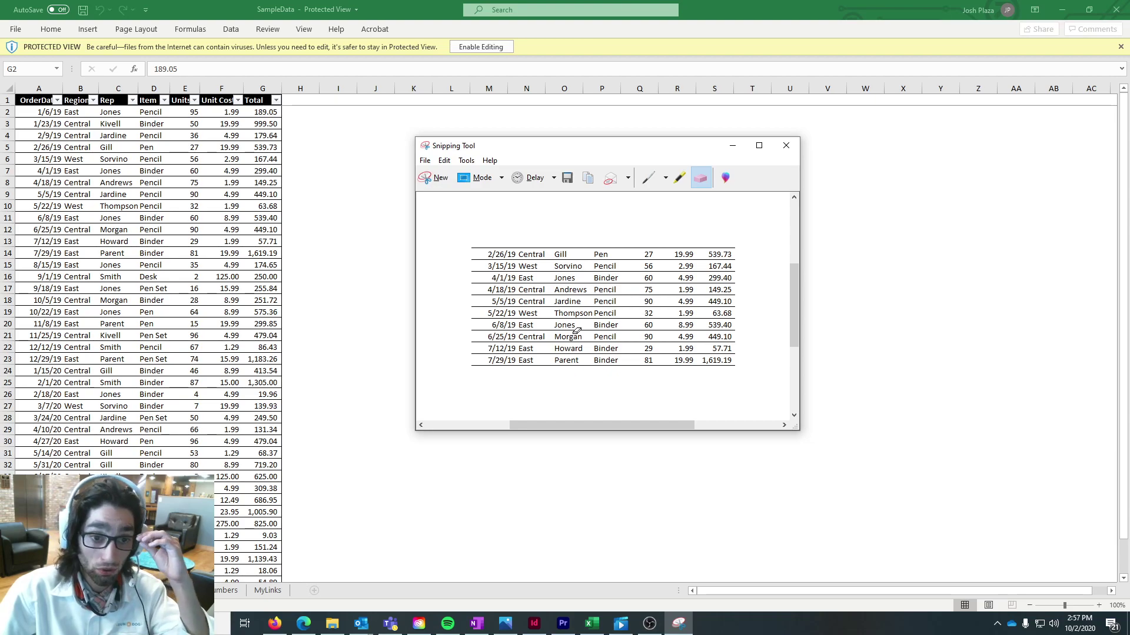
# Step: Copy the snip to the clipboard and clear the desktop, closing Snipping Tool without saving the snip and minimizing the workbook
pyautogui.click(588, 180)
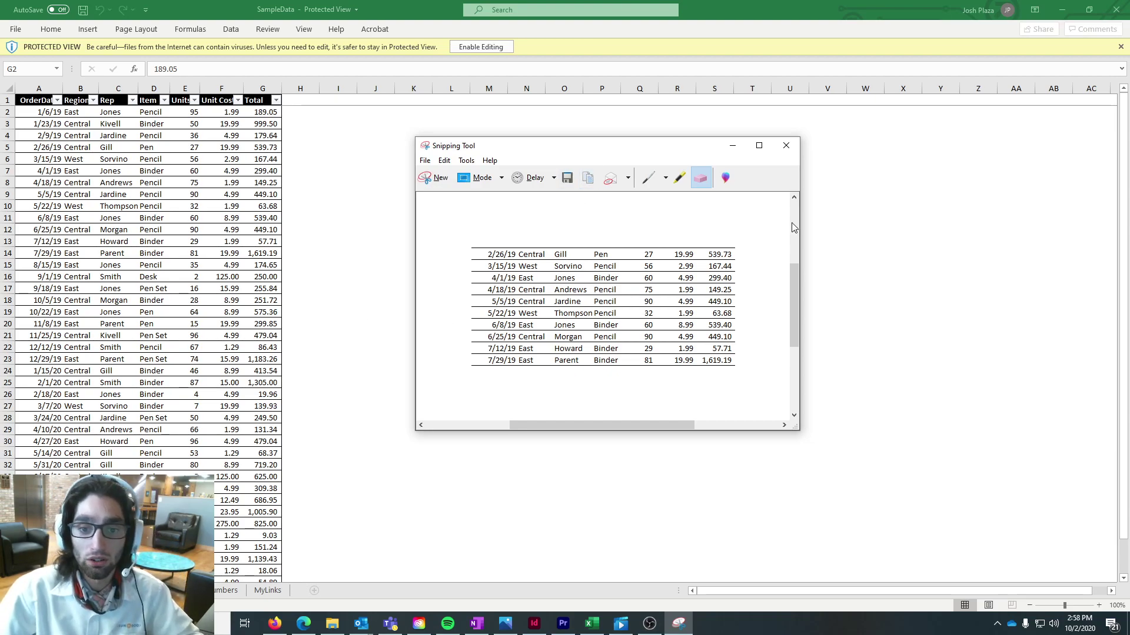
pyautogui.click(786, 145)
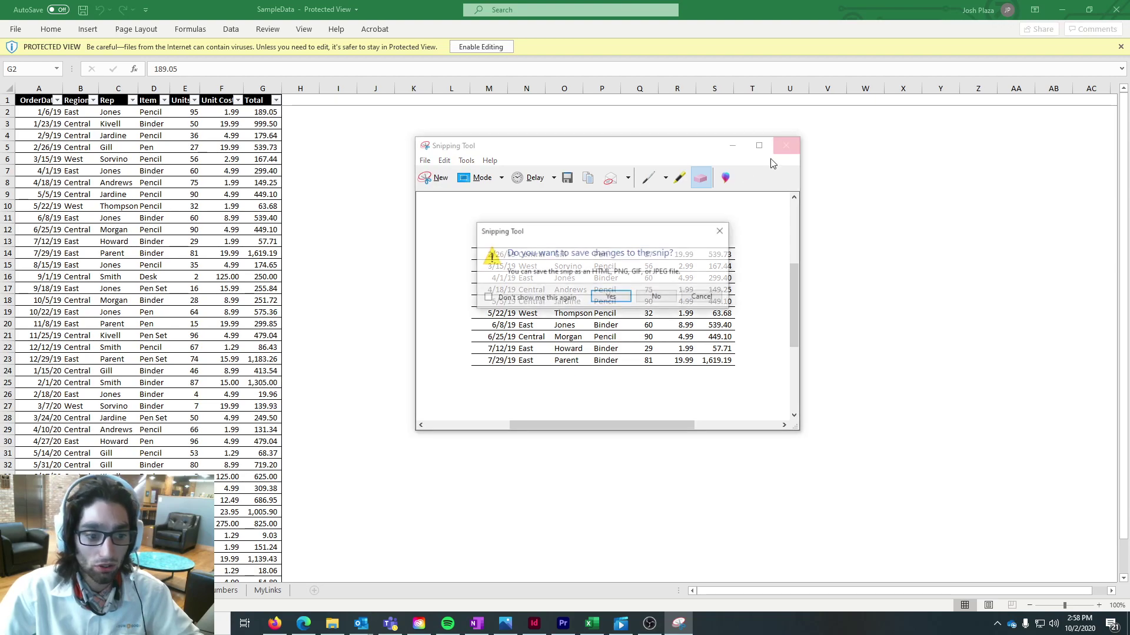
pyautogui.click(652, 296)
pyautogui.click(1059, 9)
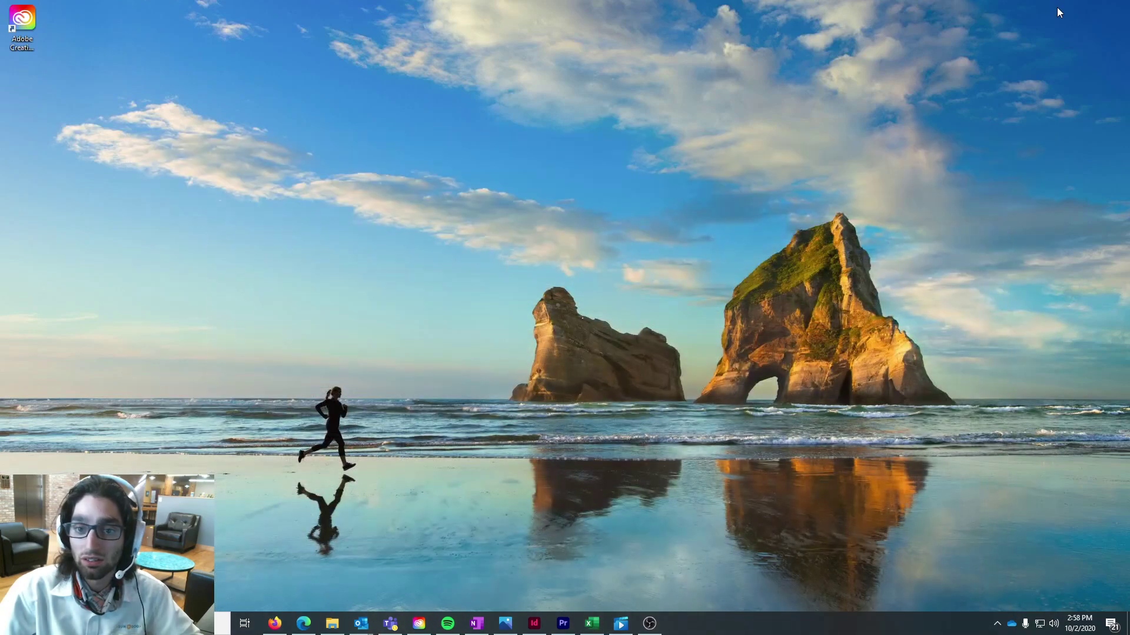